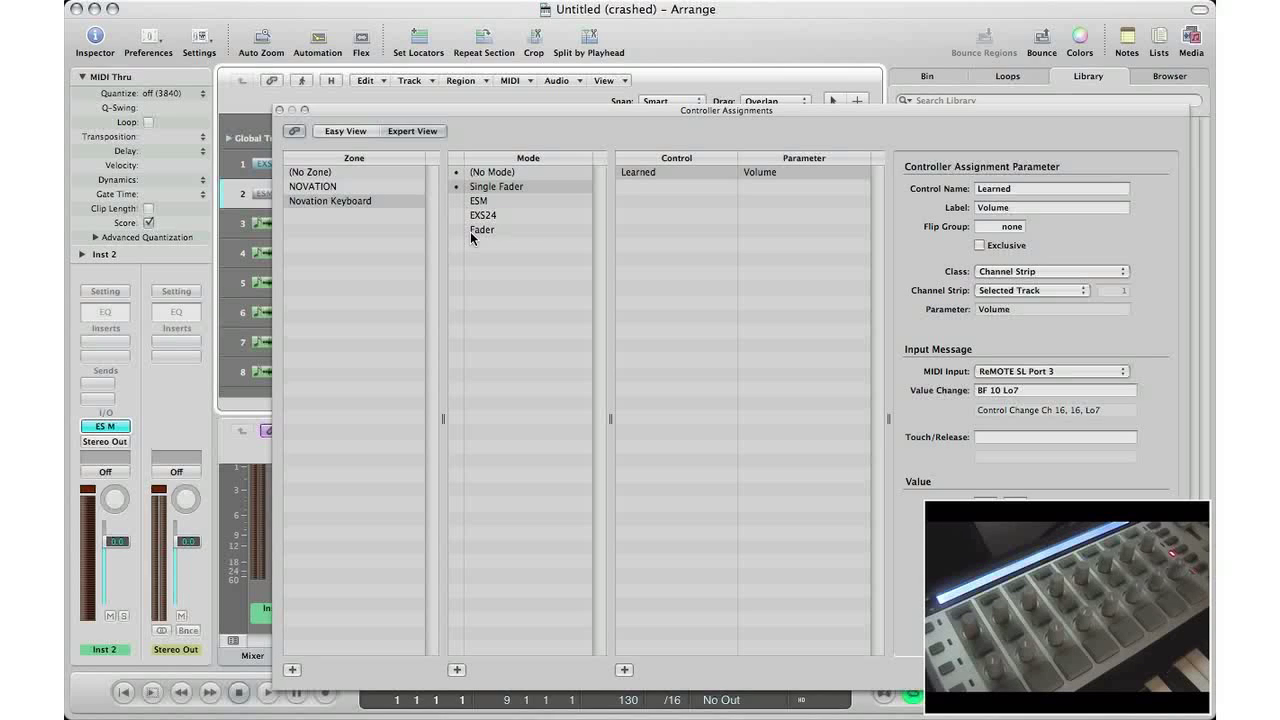
# Select the Inst 1 track and open its EXS24 instrument window
pyautogui.click(258, 167)
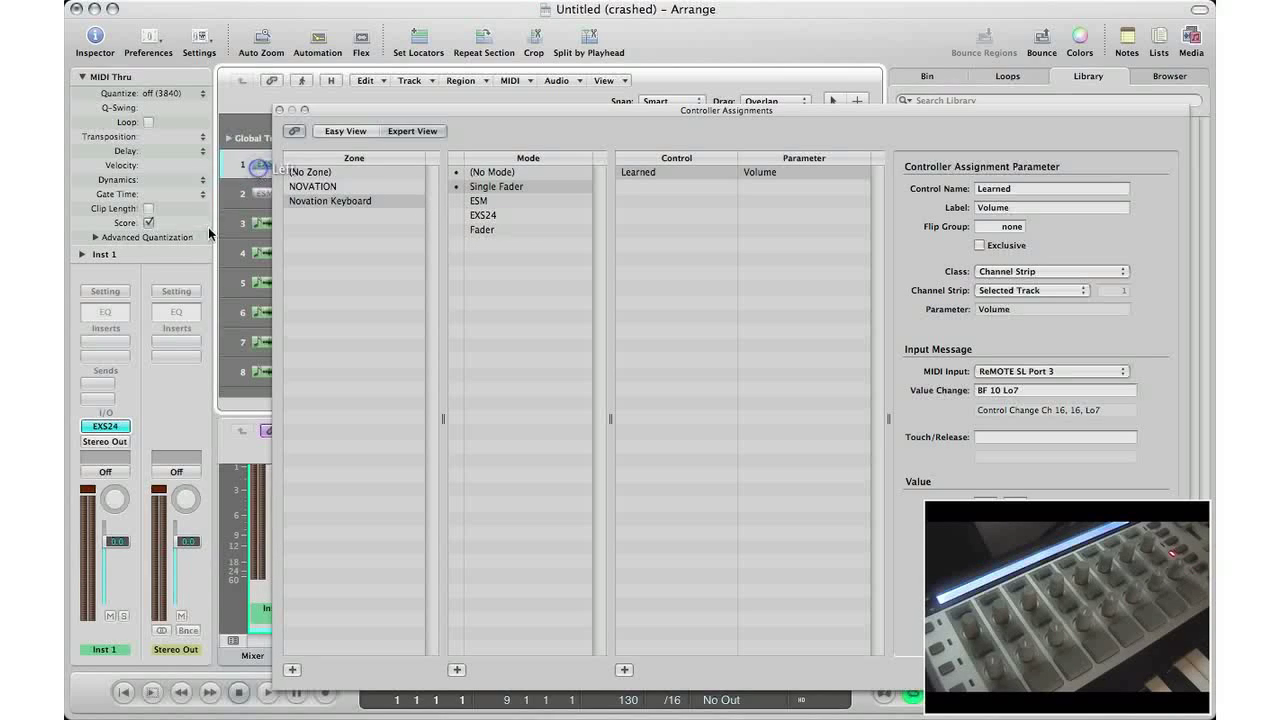
pyautogui.rightClick(104, 421)
pyautogui.click(97, 420)
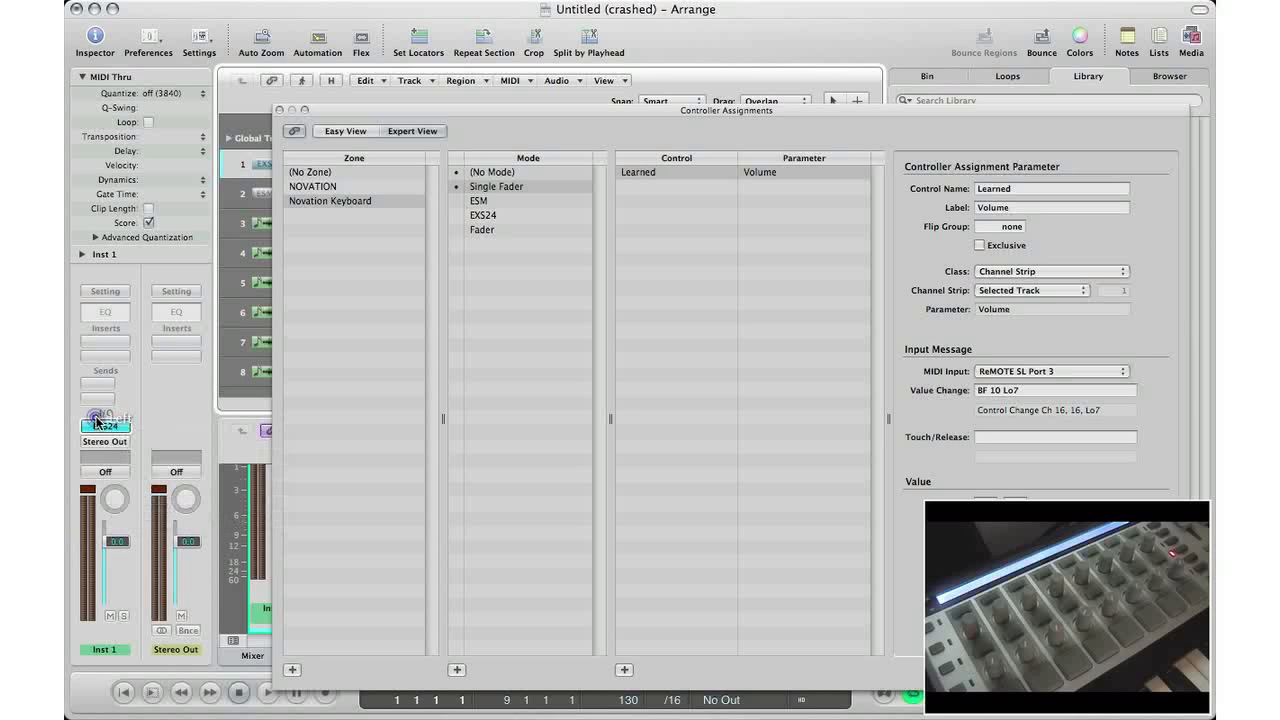
pyautogui.click(97, 420)
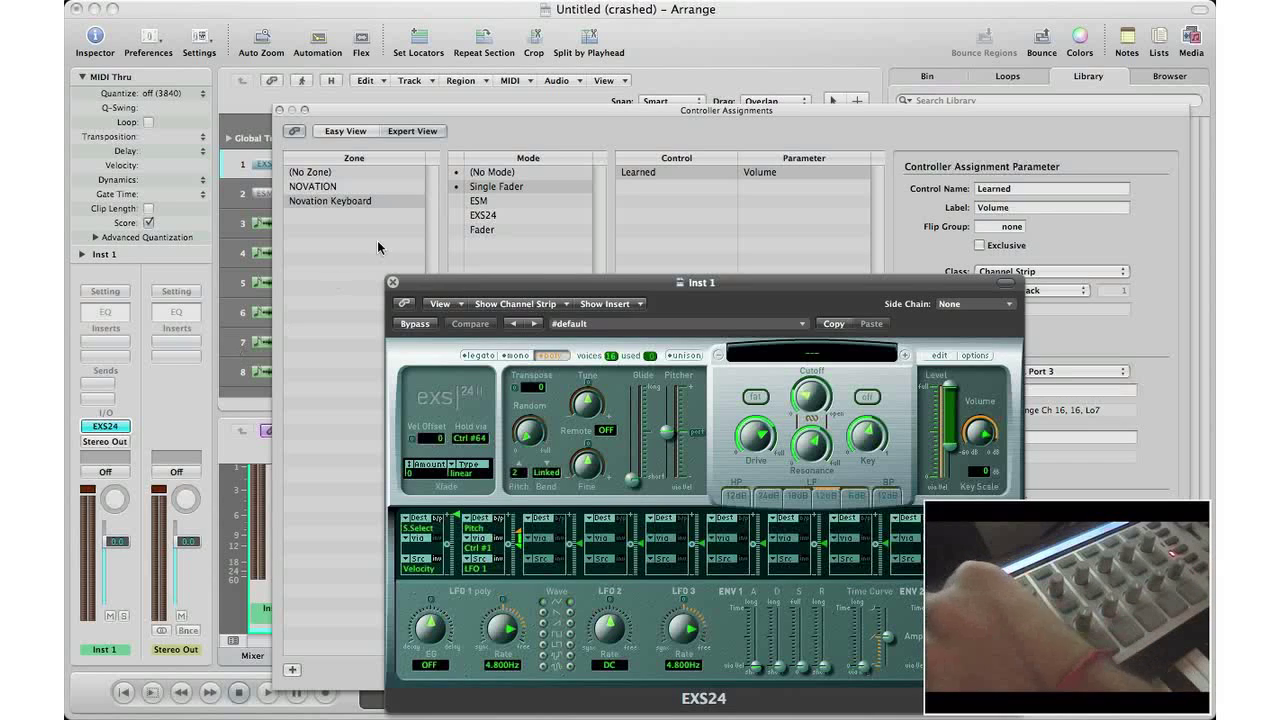
# Review the EXS24 mode's filter assignments, then close the EXS24 instrument window
pyautogui.click(472, 216)
pyautogui.click(481, 217)
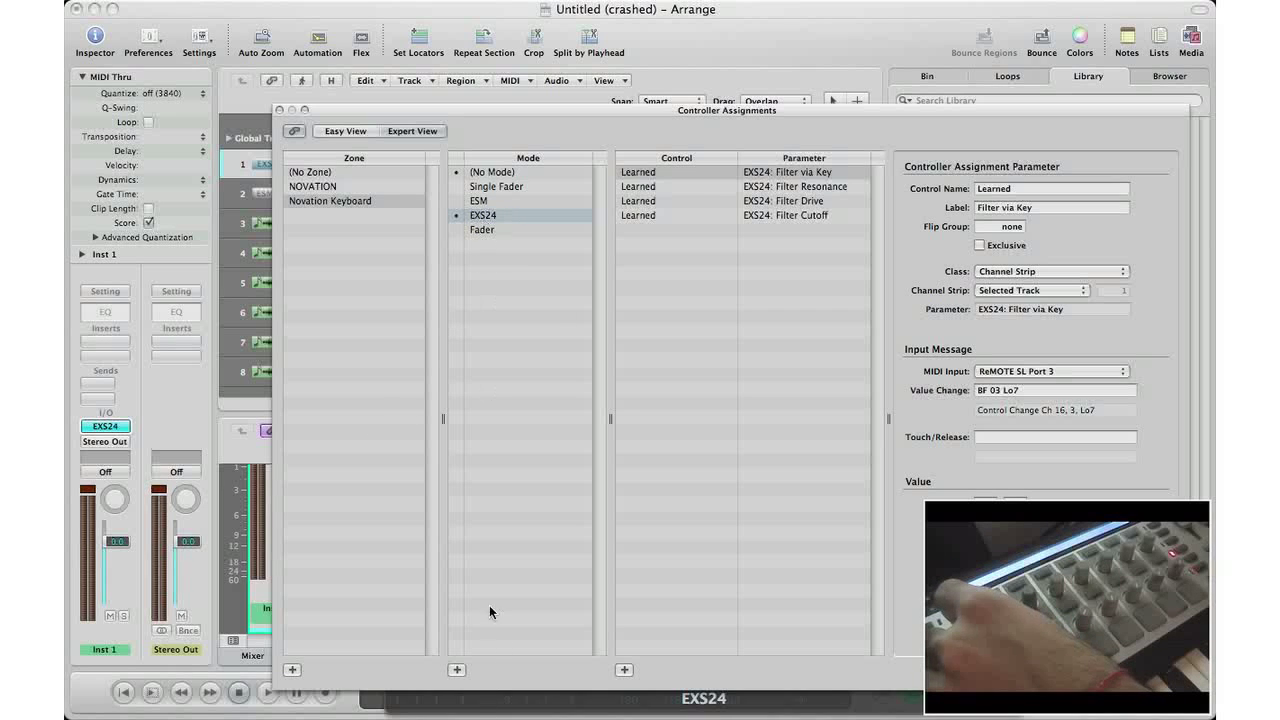
pyautogui.click(480, 700)
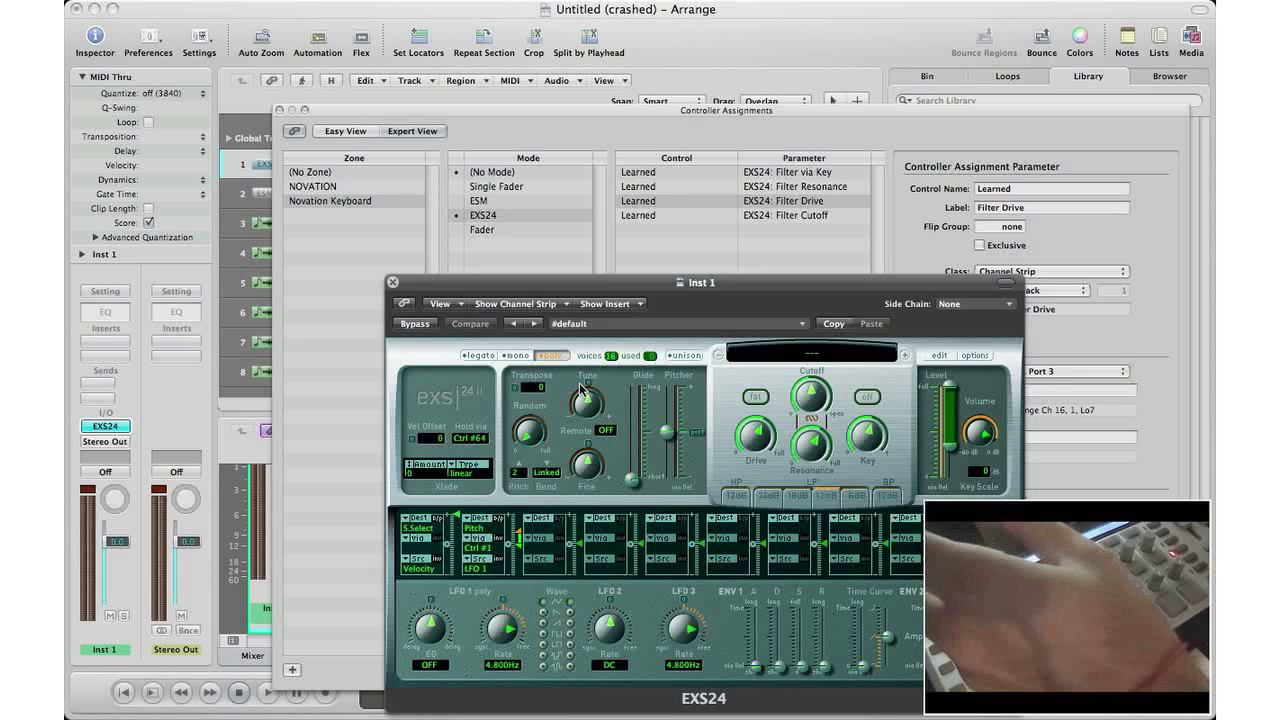
pyautogui.click(393, 283)
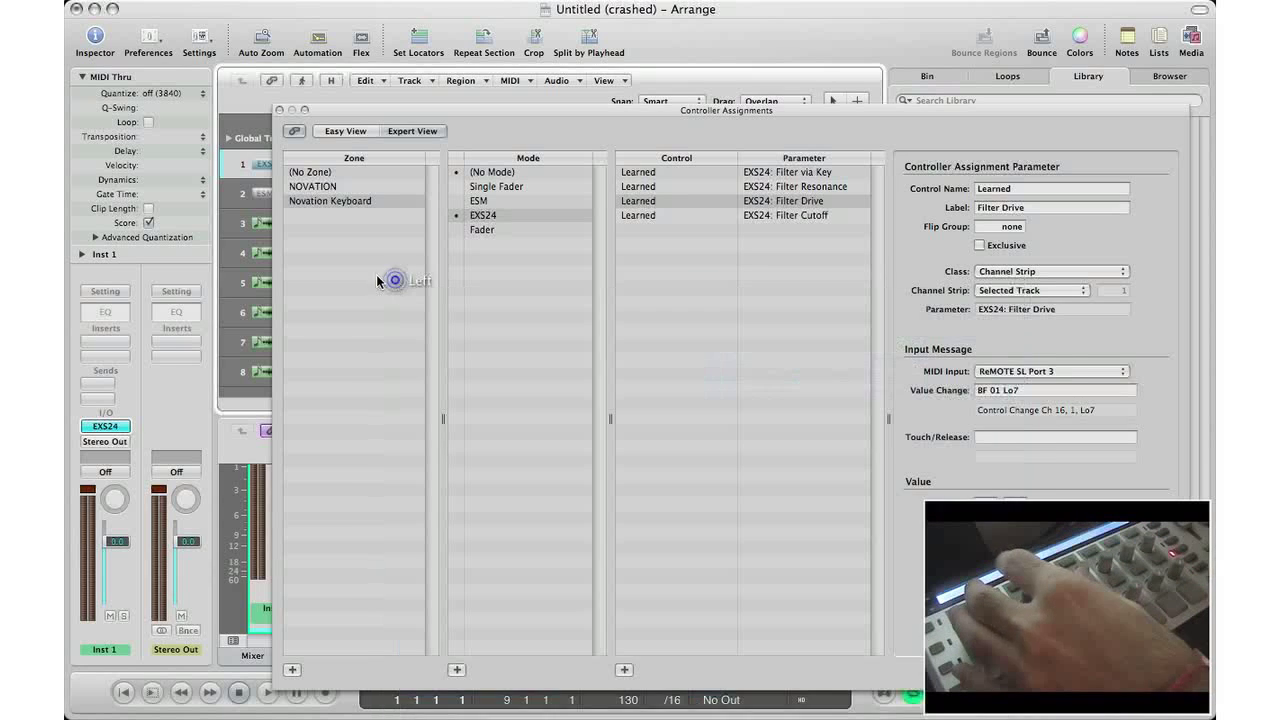
pyautogui.click(281, 110)
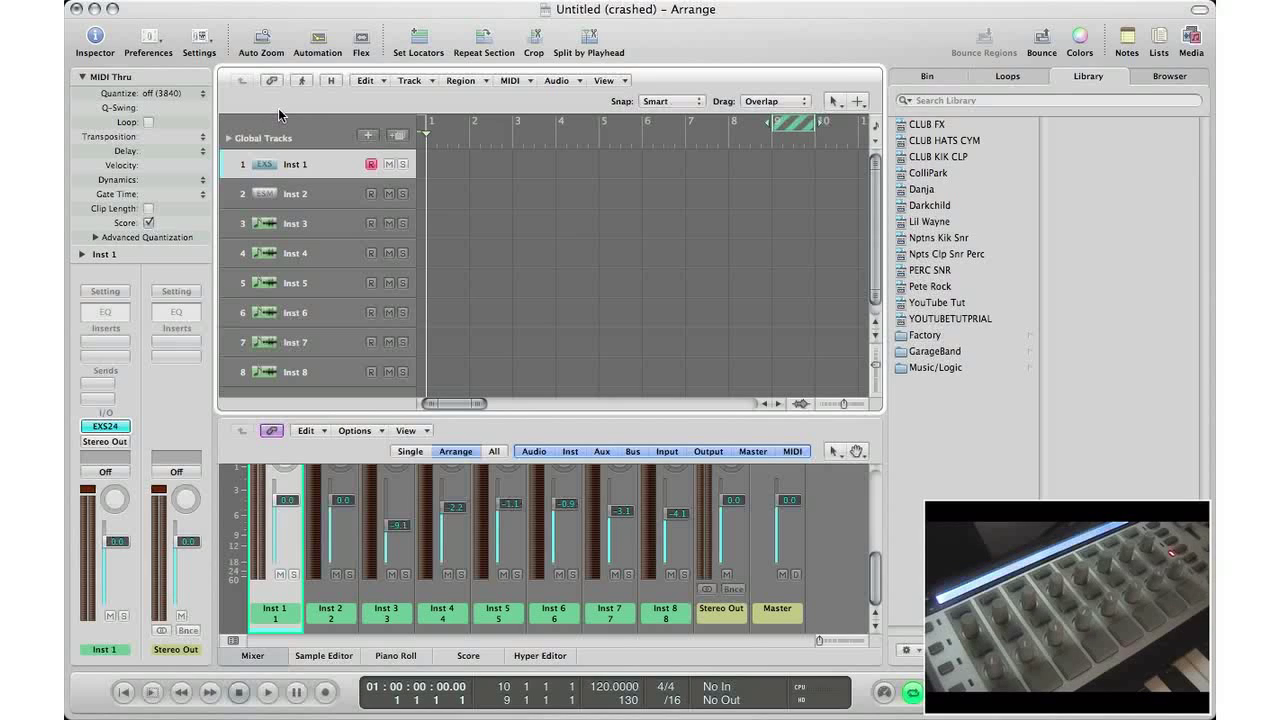
pyautogui.press('super+k')
# Step through the ESM, EXS24, Single Fader and Fader modes to review their assignments
pyautogui.click(487, 200)
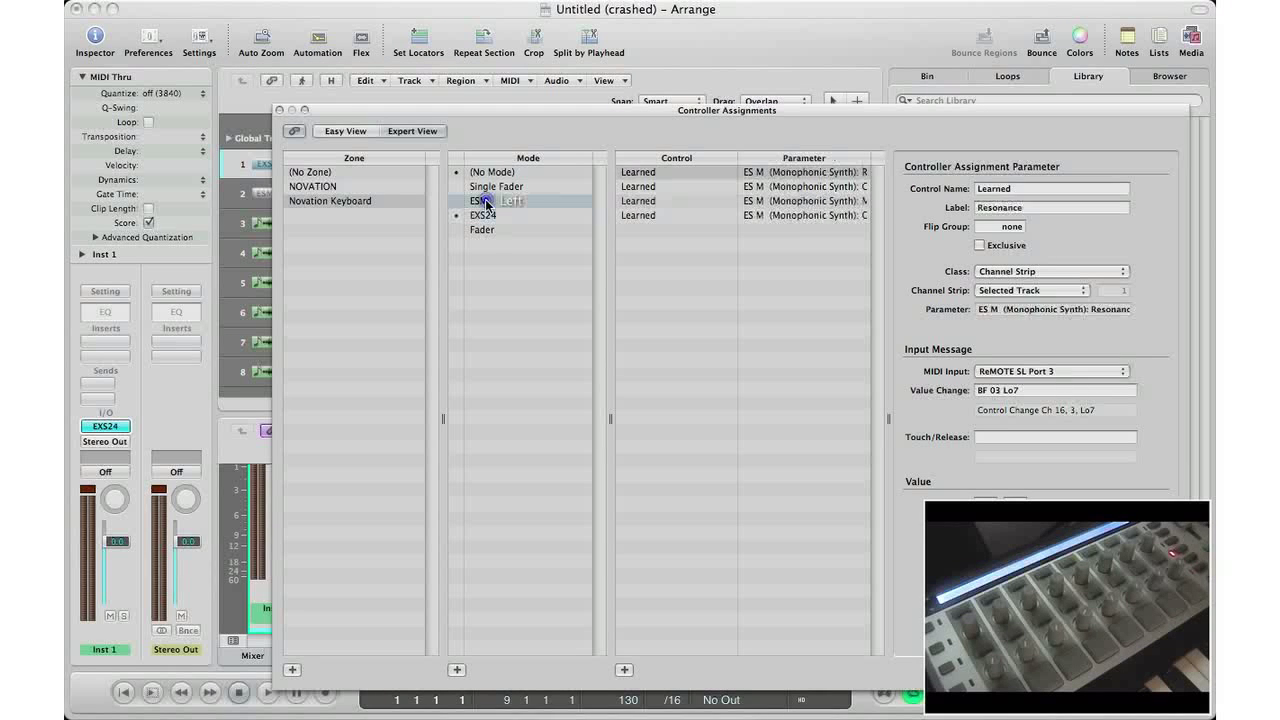
pyautogui.click(480, 200)
pyautogui.click(482, 215)
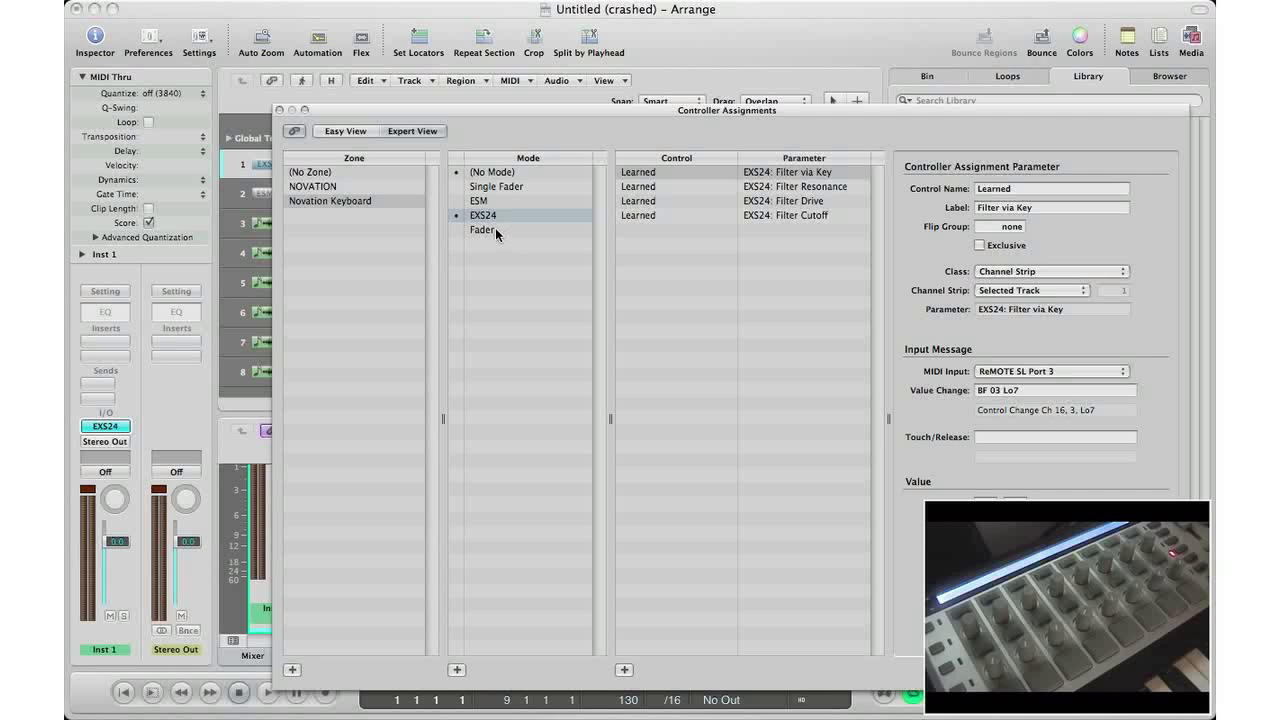
pyautogui.click(477, 188)
pyautogui.click(478, 201)
pyautogui.click(478, 215)
pyautogui.click(480, 230)
# Switch to (No Mode) in the Mode column and make it current
pyautogui.click(478, 174)
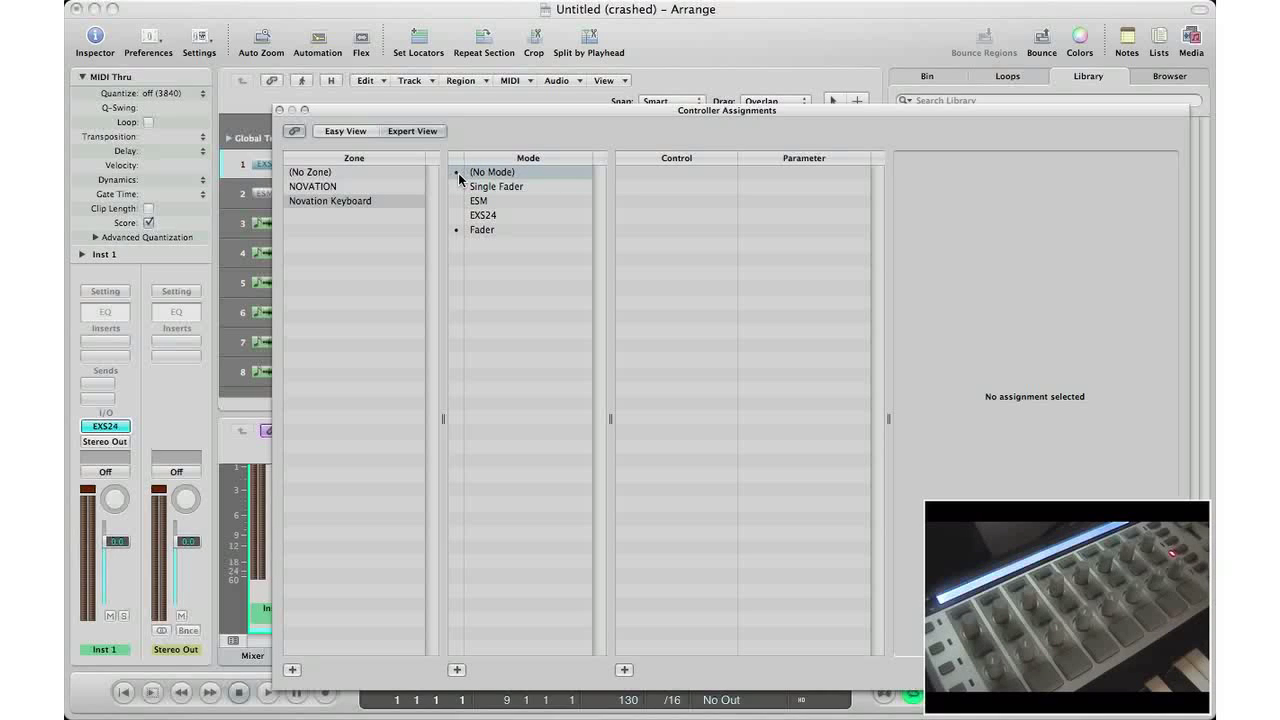
pyautogui.click(459, 176)
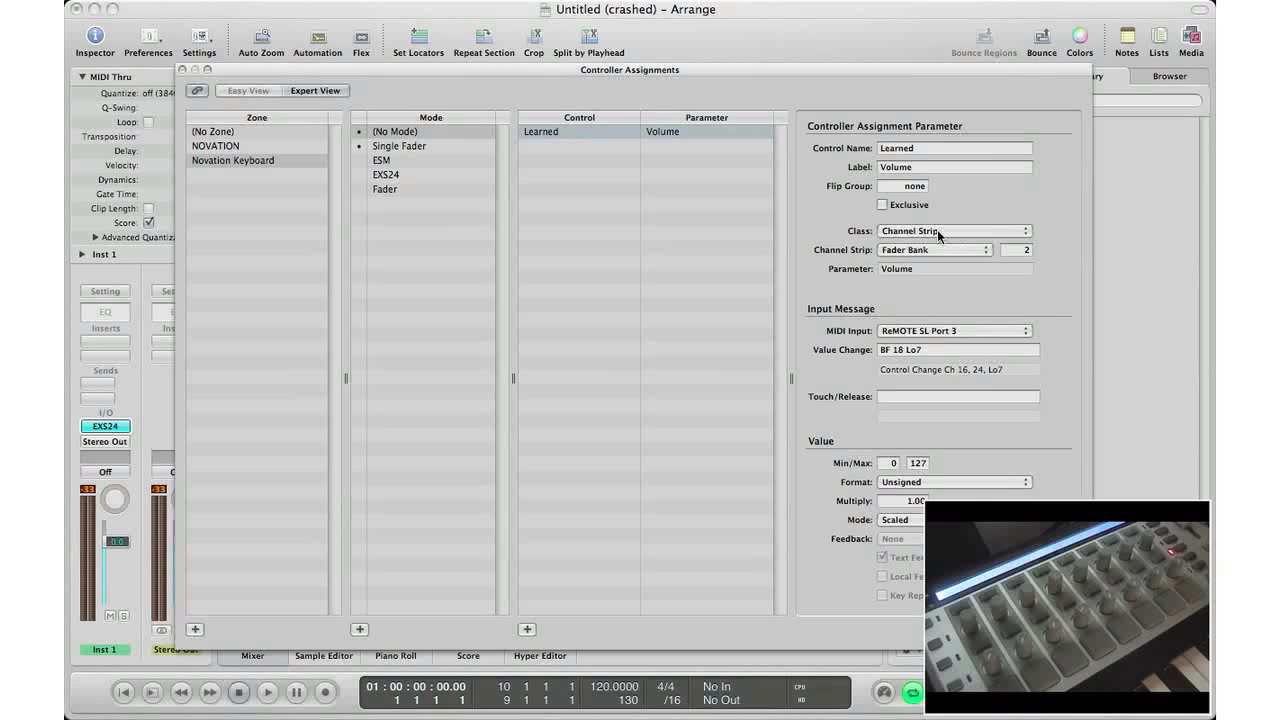
# Make the learned button a Mode Change to Novation Keyboard: EXS24 with Direct value mode
pyautogui.click(940, 231)
pyautogui.click(923, 208)
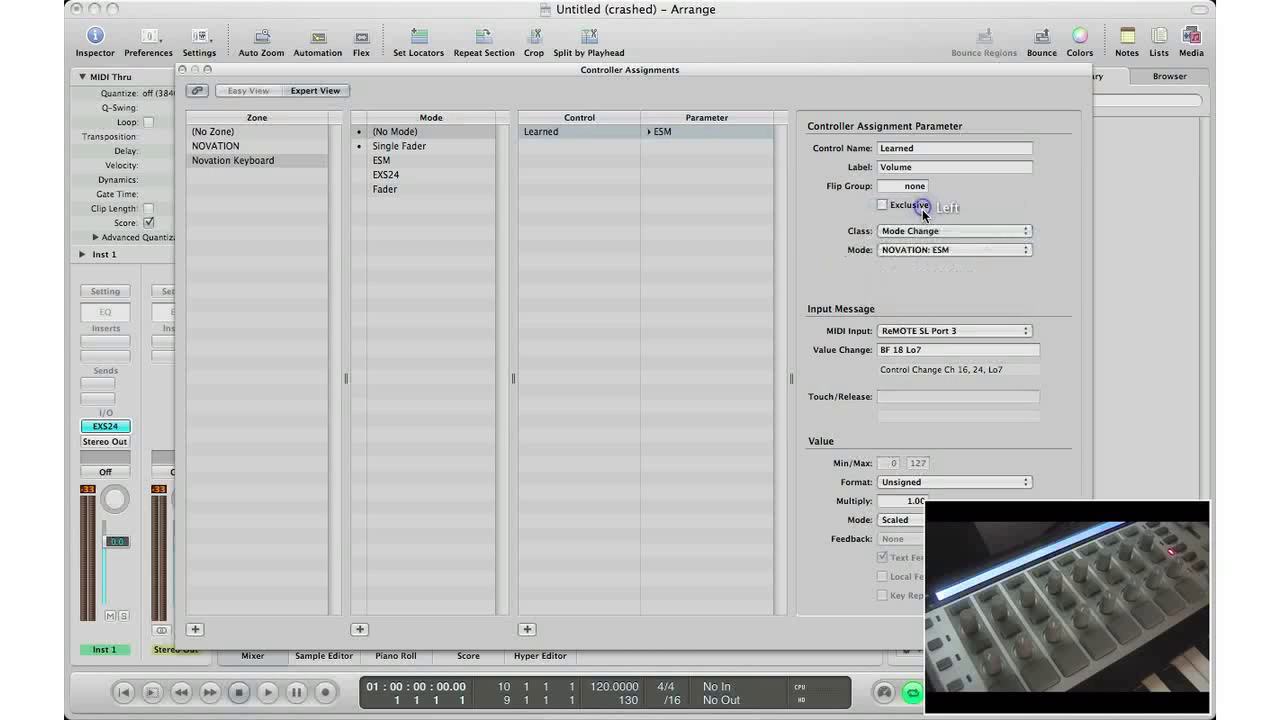
pyautogui.click(938, 249)
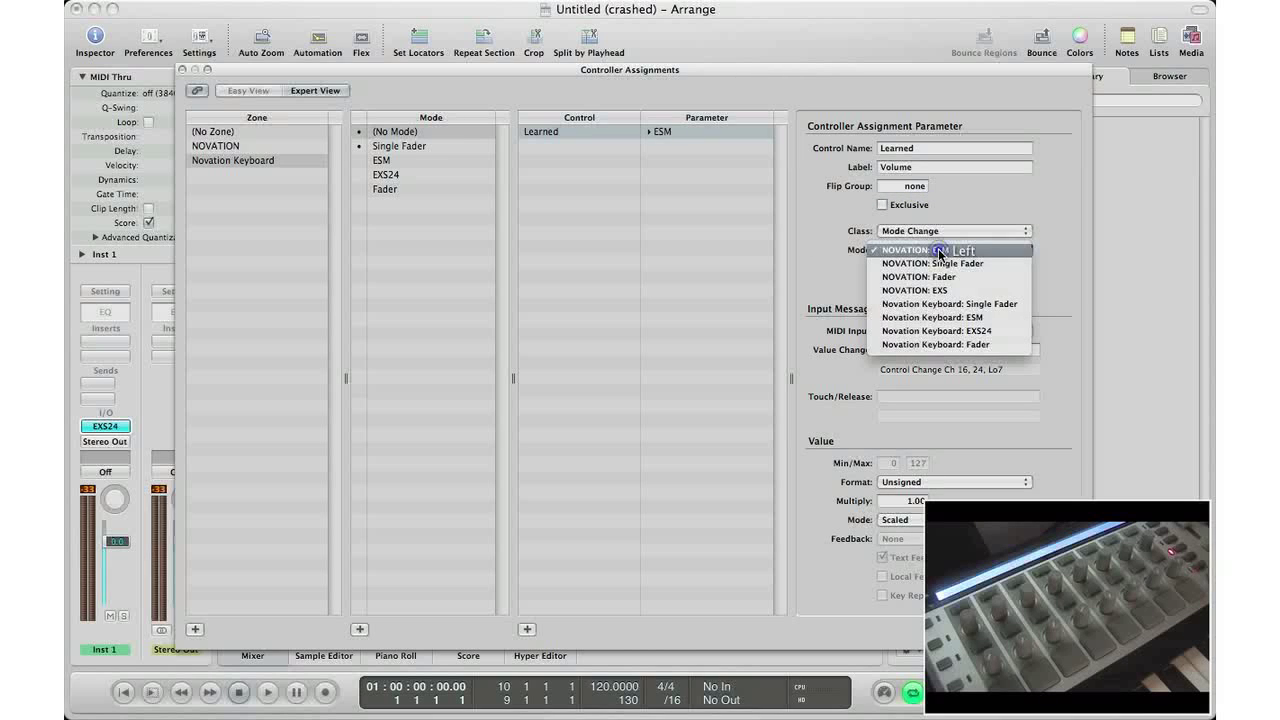
pyautogui.click(940, 330)
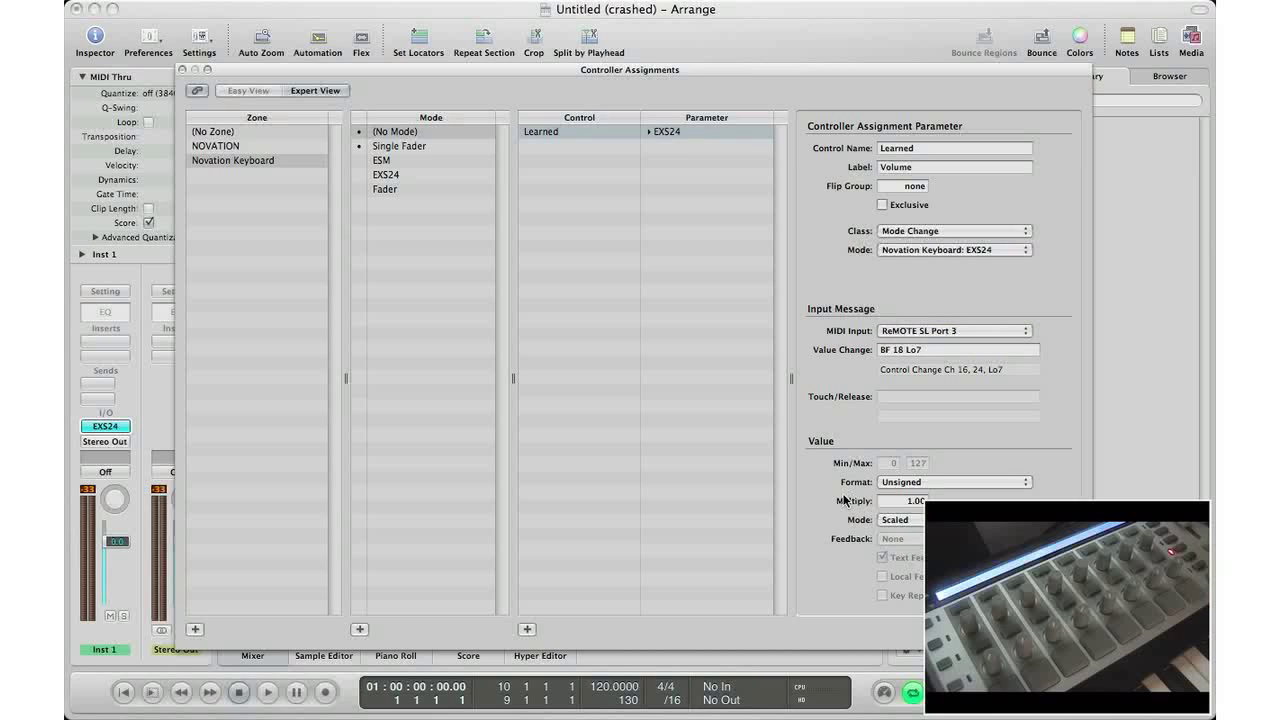
pyautogui.click(905, 521)
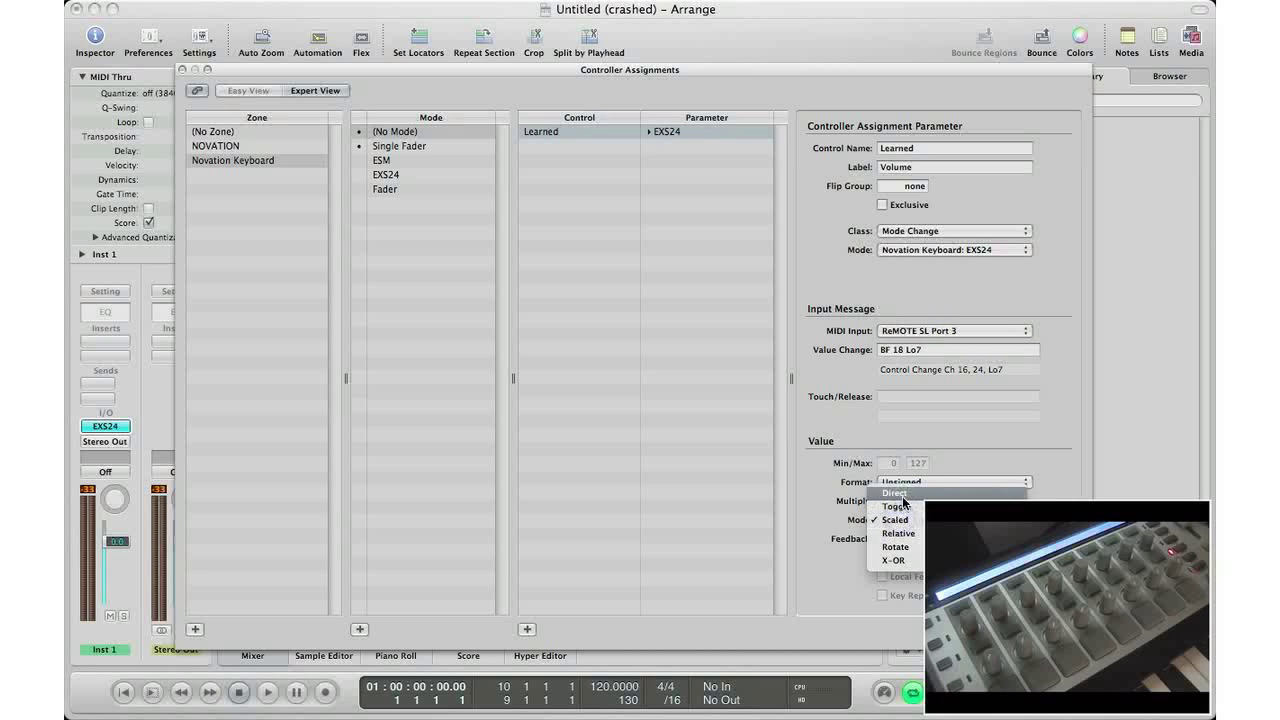
pyautogui.click(905, 497)
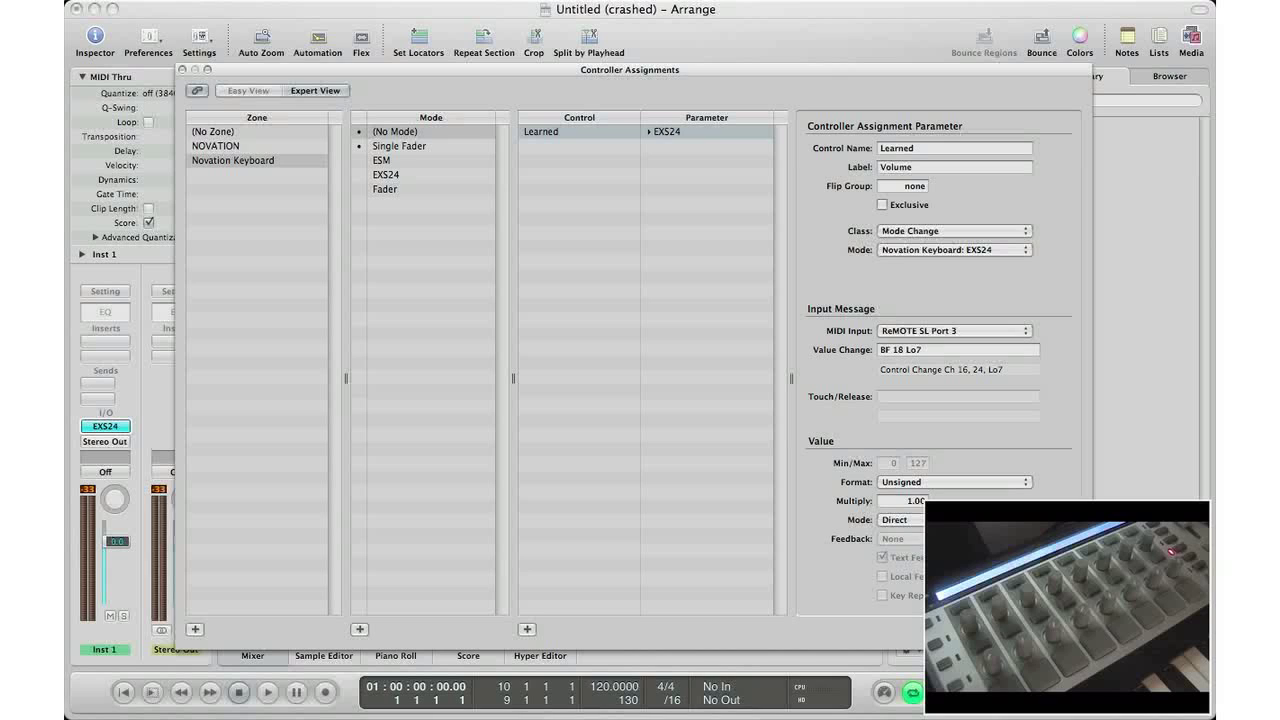
# Learn a second button as a Mode Change to Novation Keyboard: ESM, Direct value mode
pyautogui.click(626, 297)
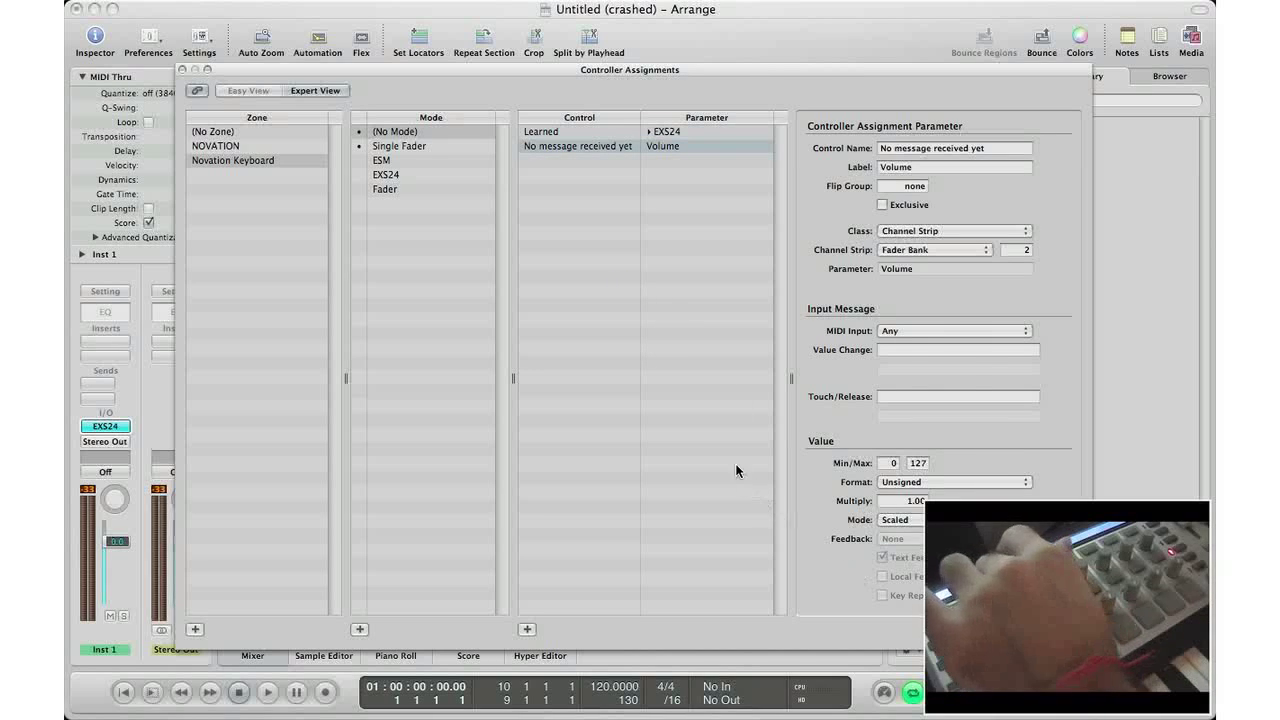
pyautogui.click(934, 231)
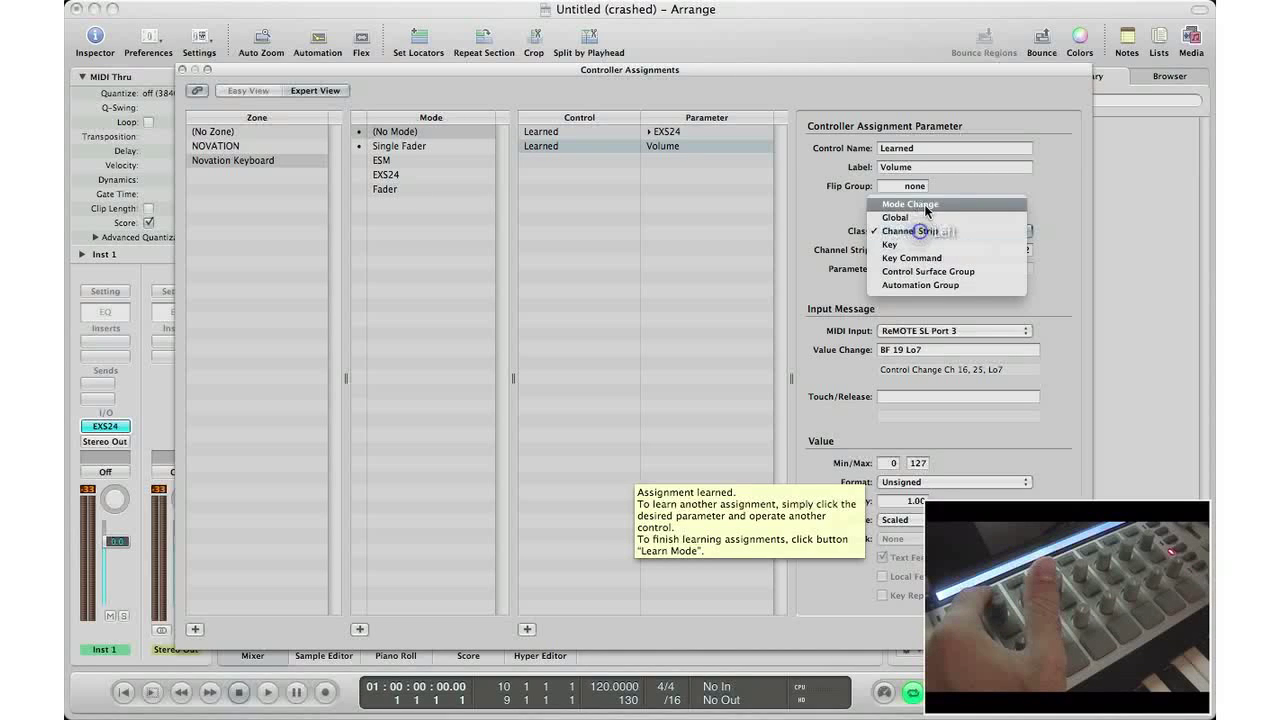
pyautogui.click(934, 250)
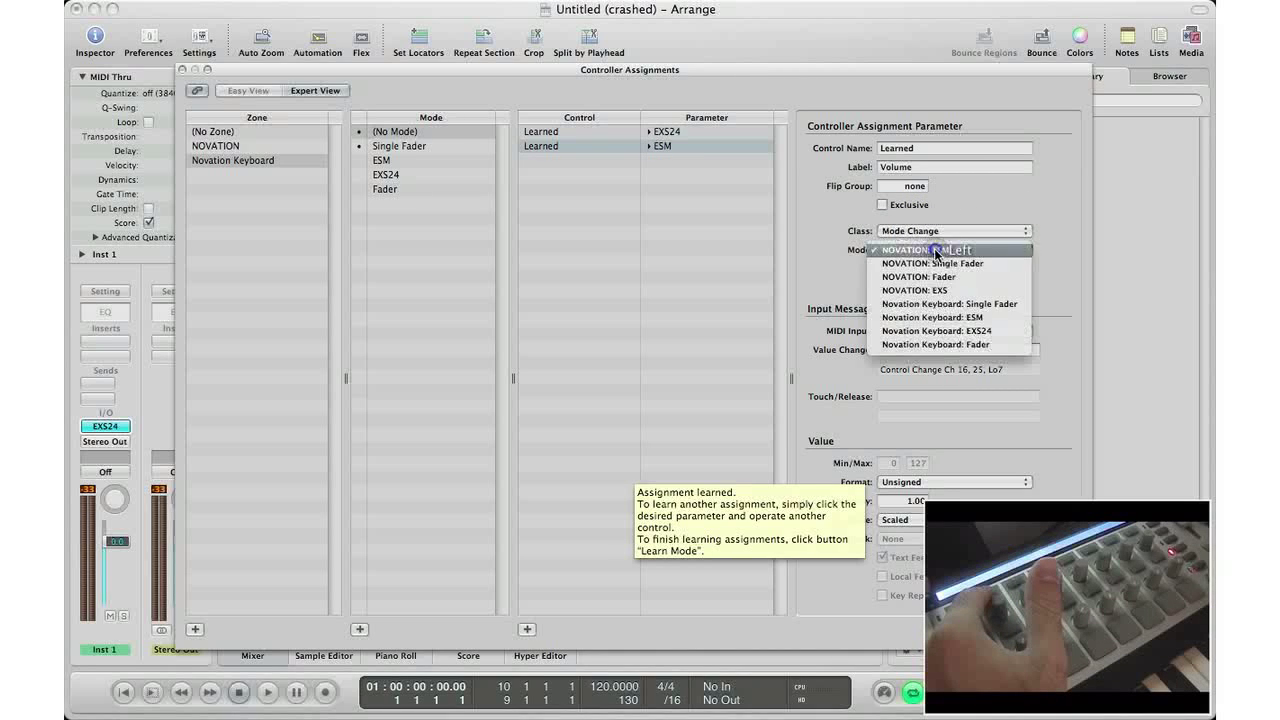
pyautogui.click(939, 318)
pyautogui.click(905, 520)
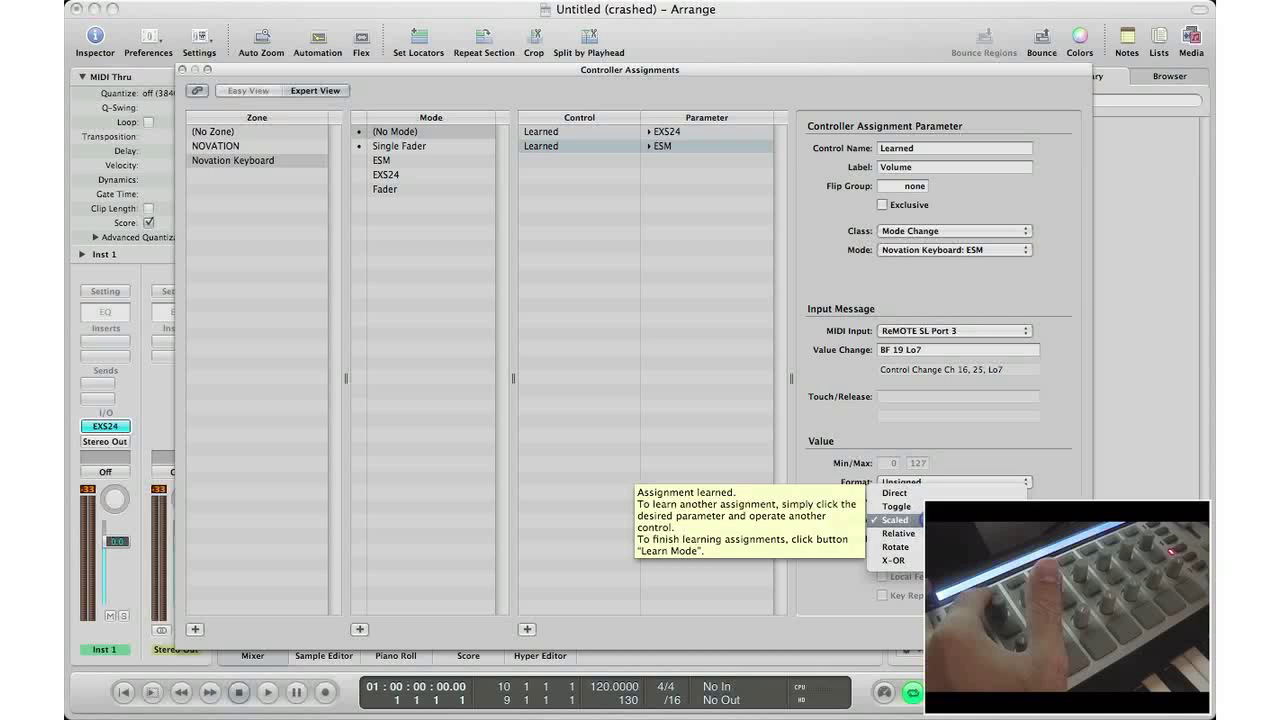
pyautogui.click(928, 494)
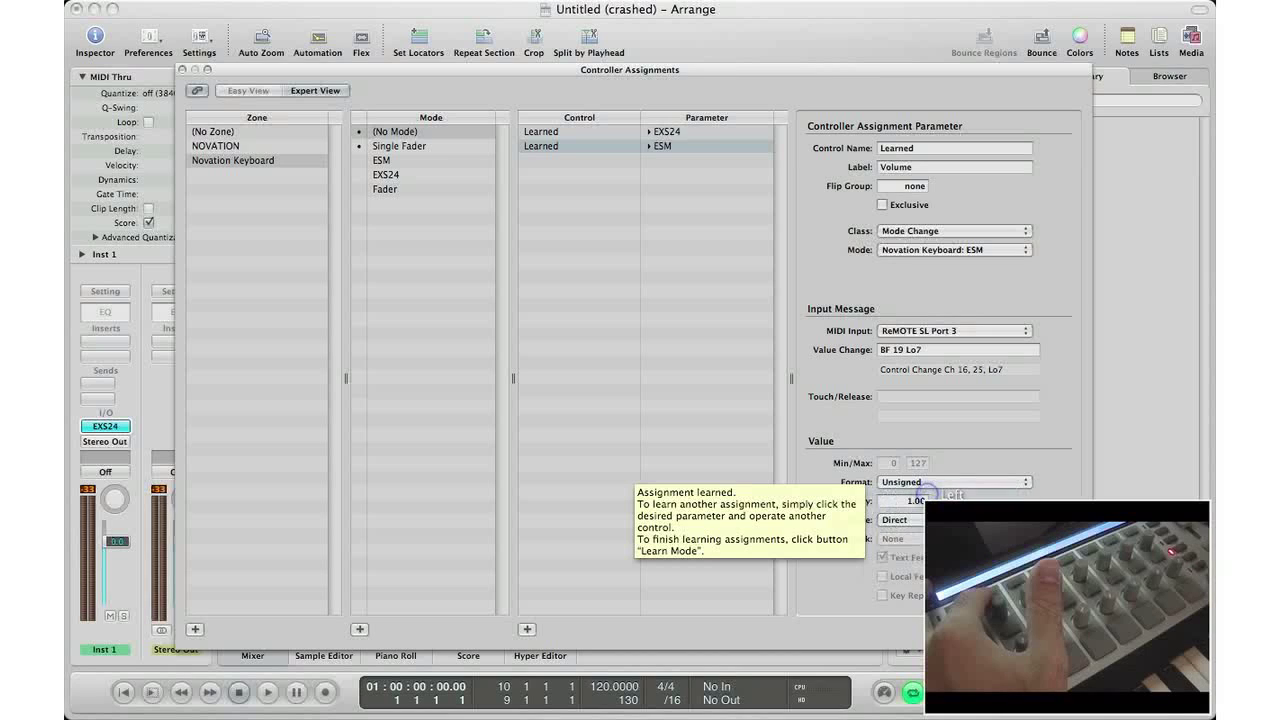
pyautogui.click(677, 344)
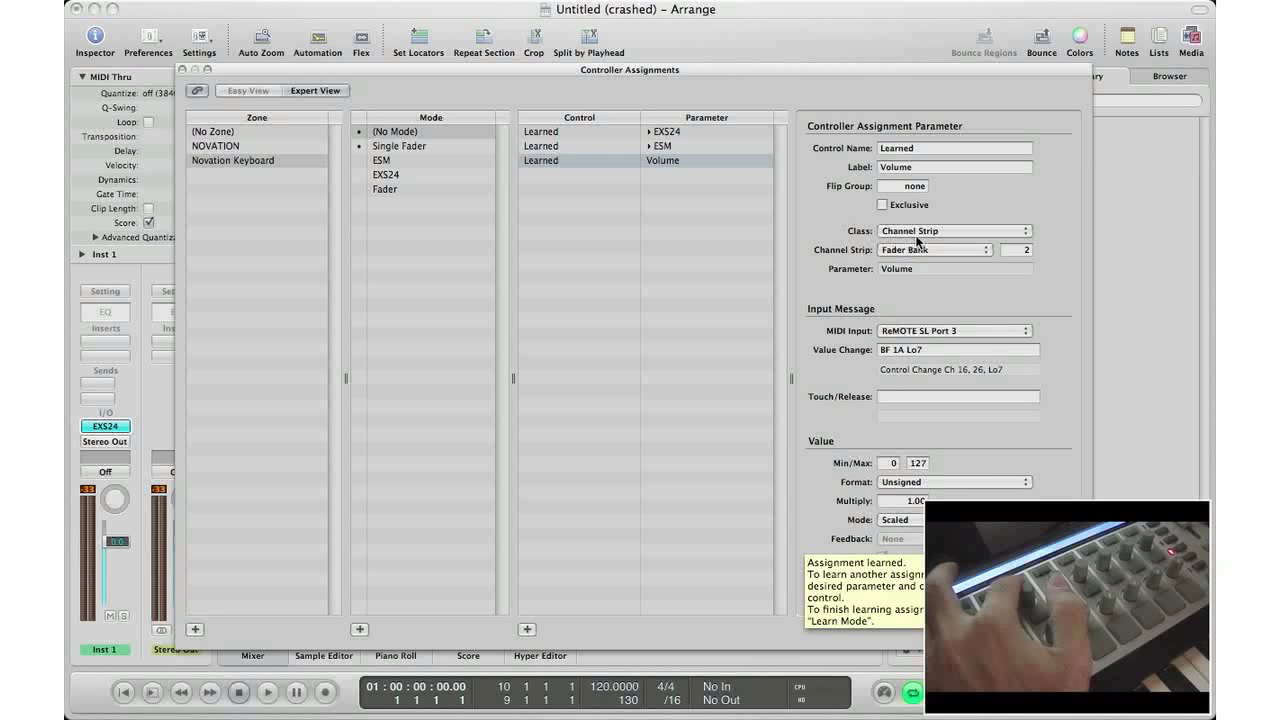
# Turn the third assignment into a Mode Change to Novation Keyboard: Fader, Direct mode
pyautogui.click(917, 231)
pyautogui.click(925, 204)
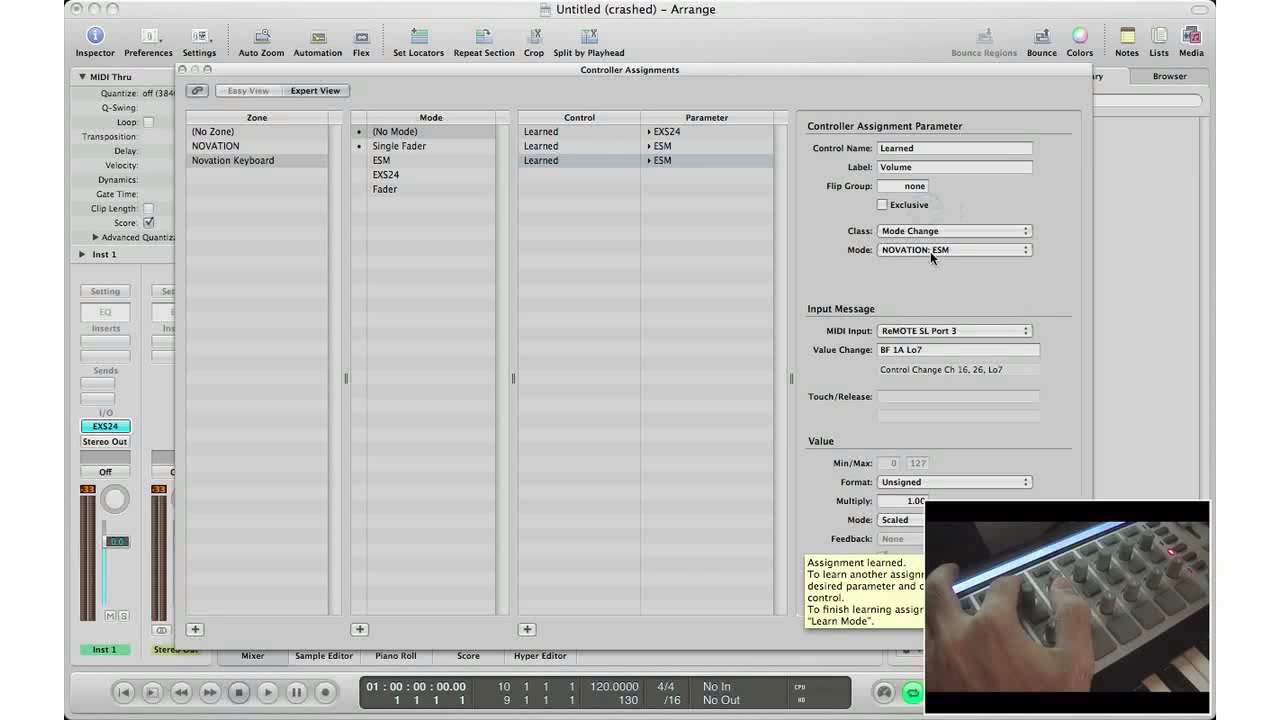
pyautogui.click(931, 252)
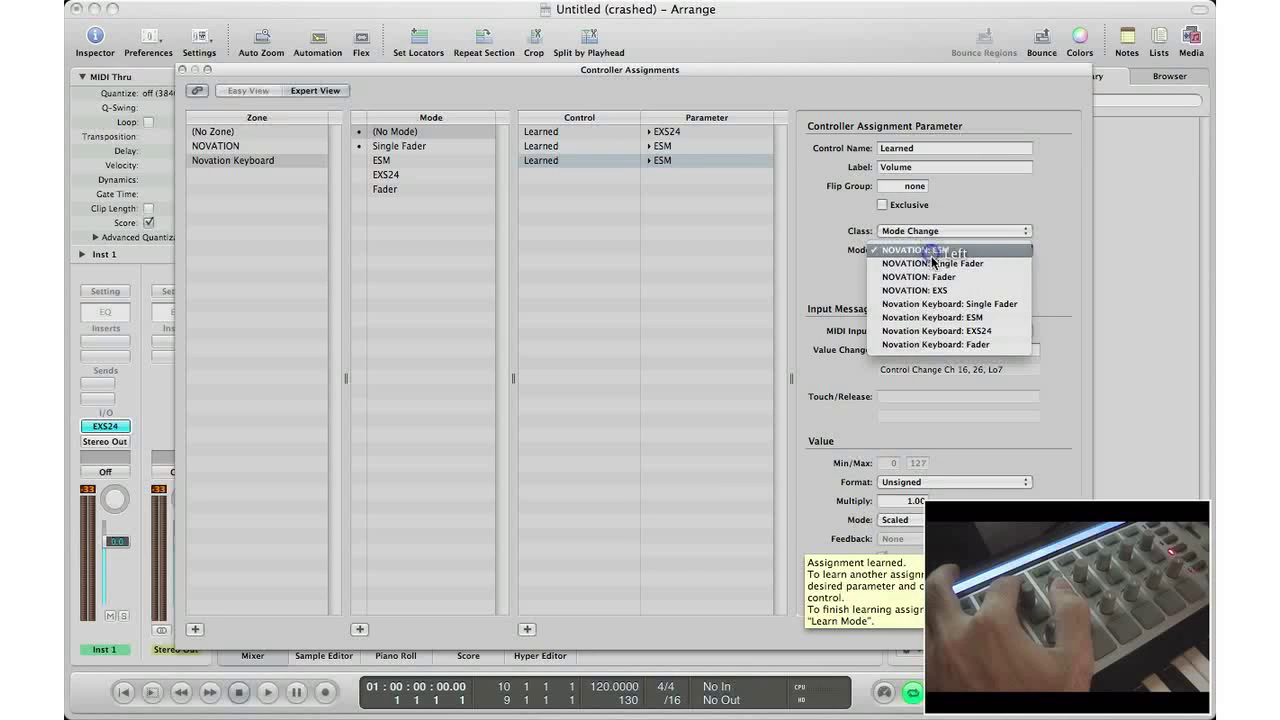
pyautogui.click(940, 344)
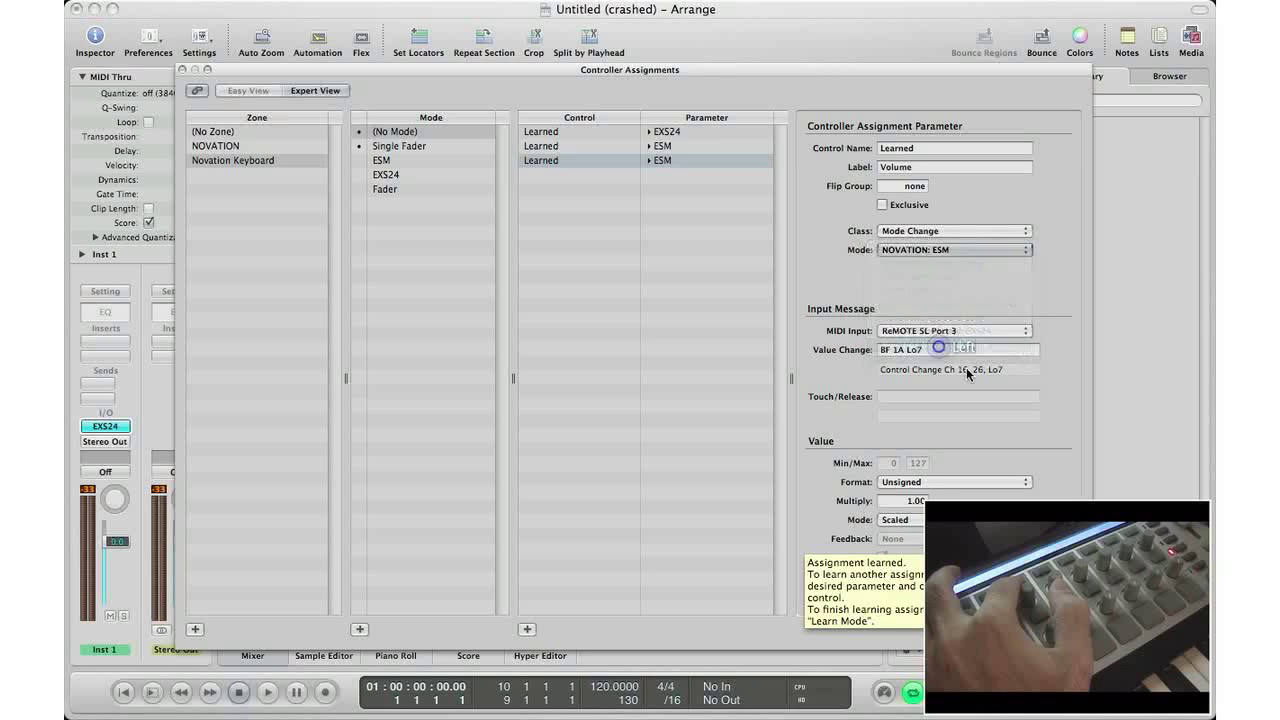
pyautogui.click(896, 521)
pyautogui.click(903, 504)
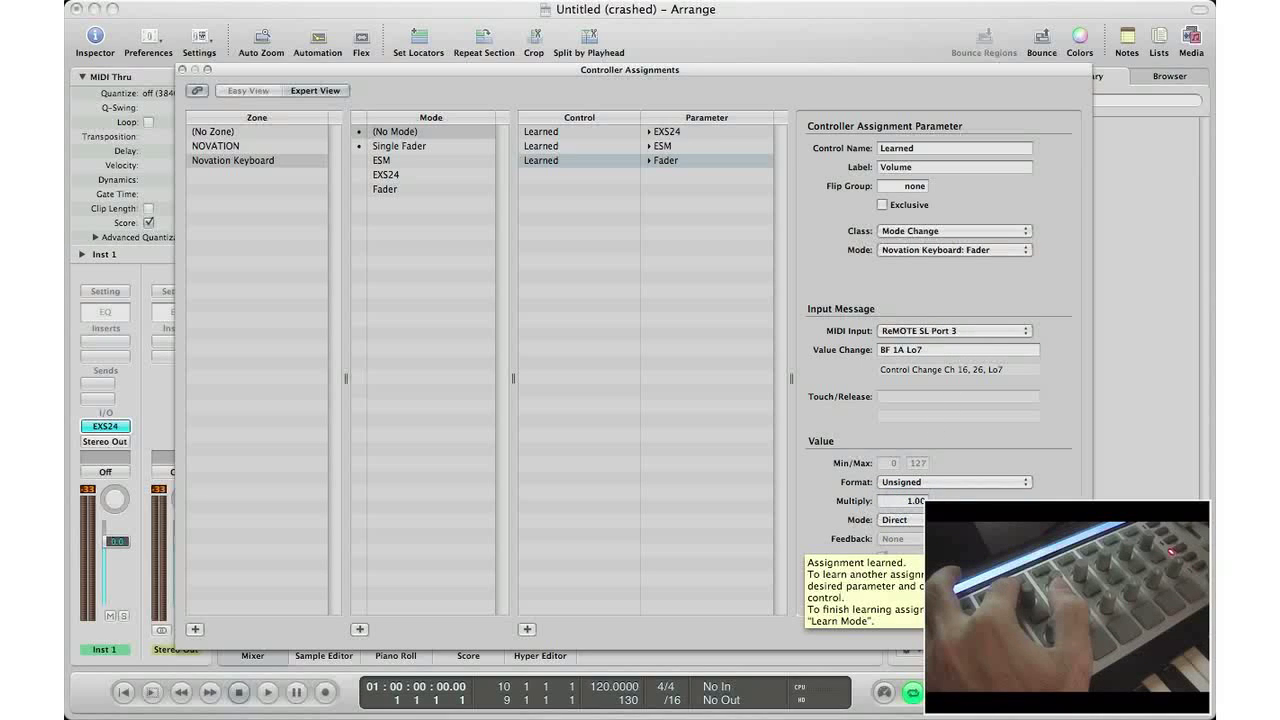
pyautogui.click(560, 262)
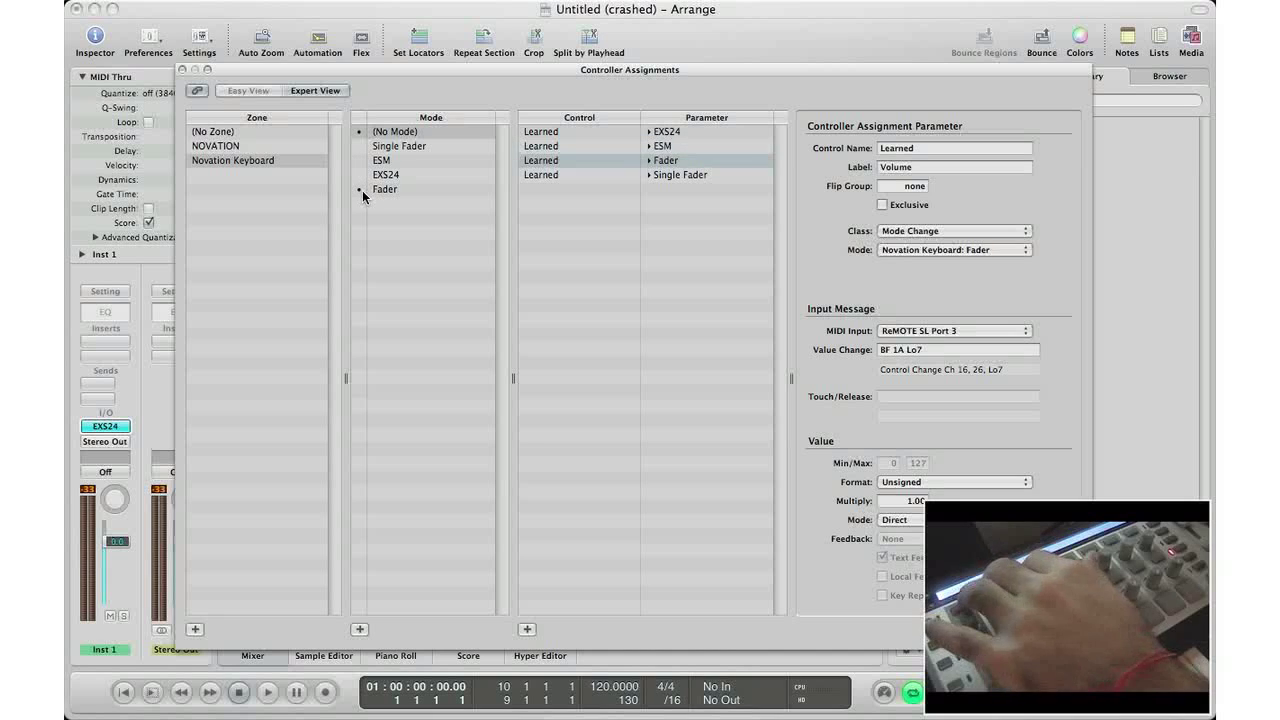
# Open Inst 1's EXS24 window and Inst 2's ES M instrument window
pyautogui.click(181, 69)
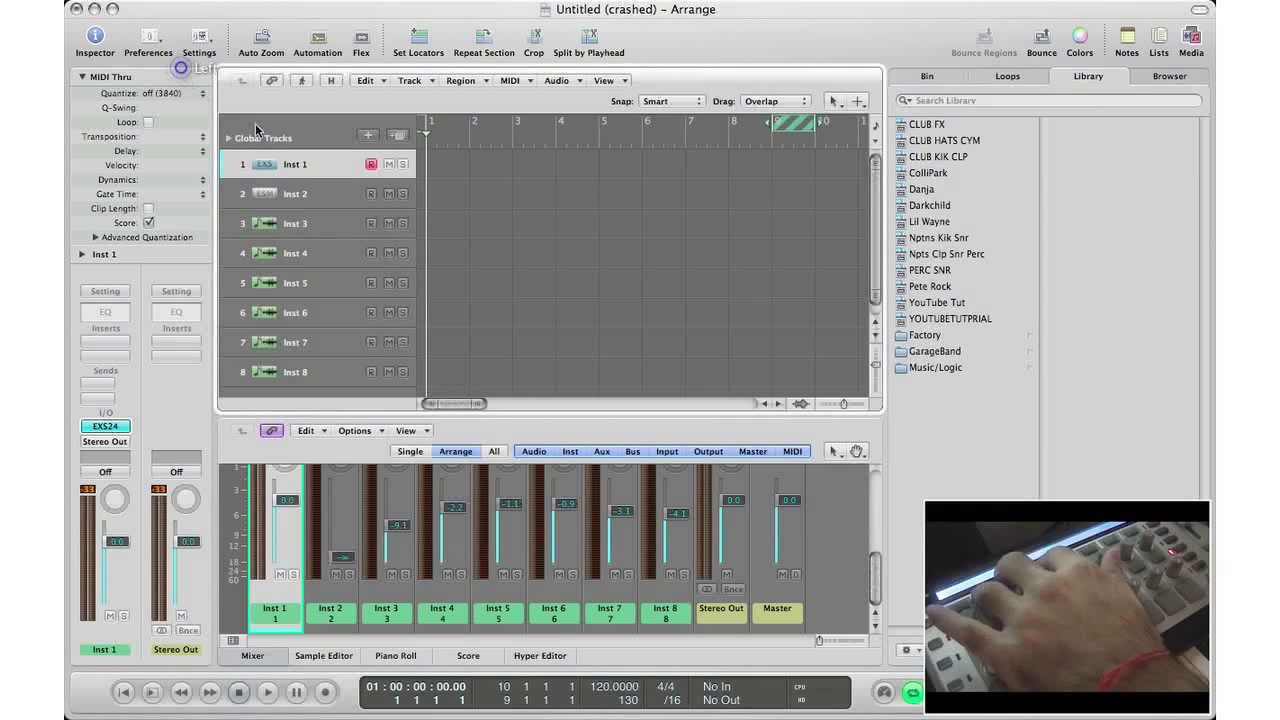
pyautogui.click(100, 426)
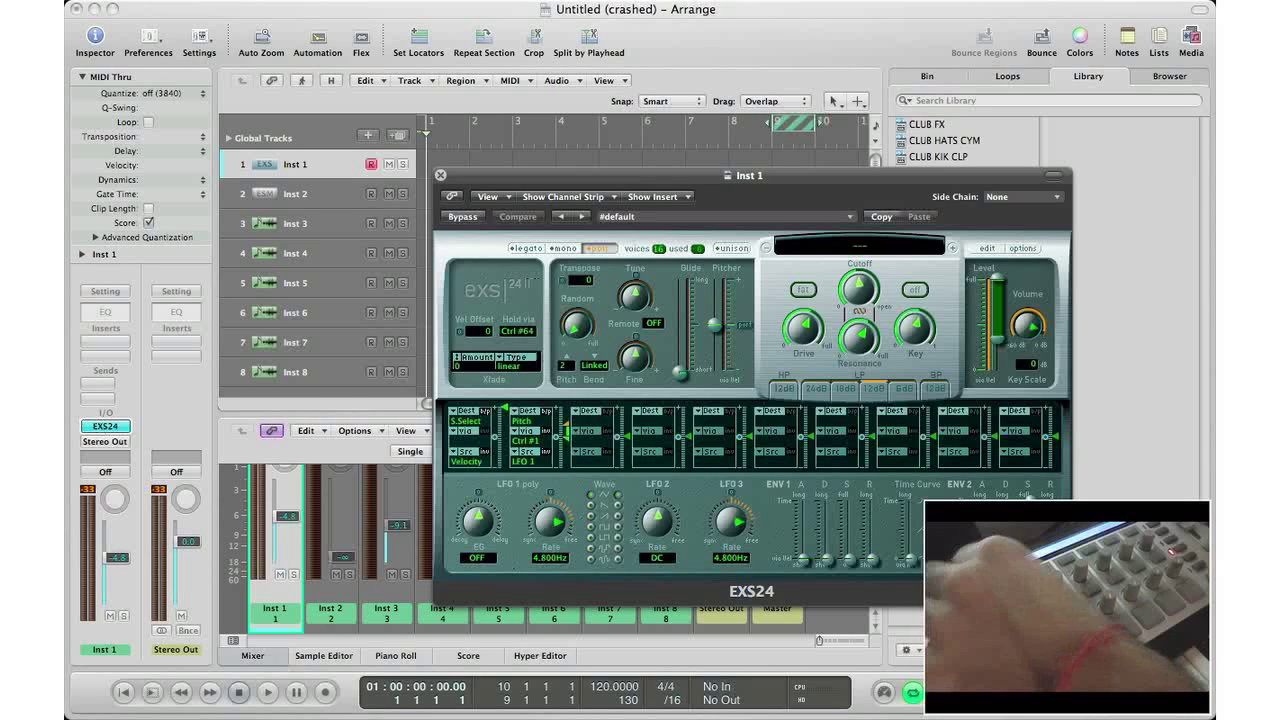
pyautogui.click(262, 196)
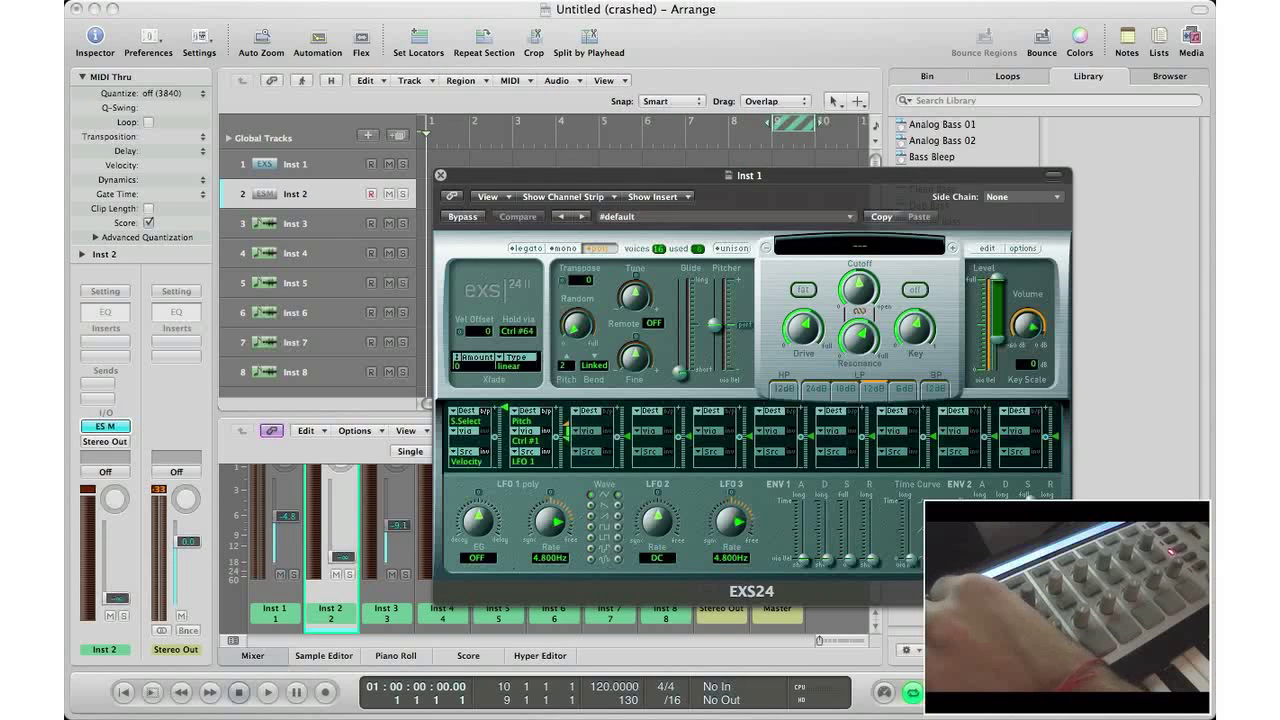
pyautogui.click(105, 426)
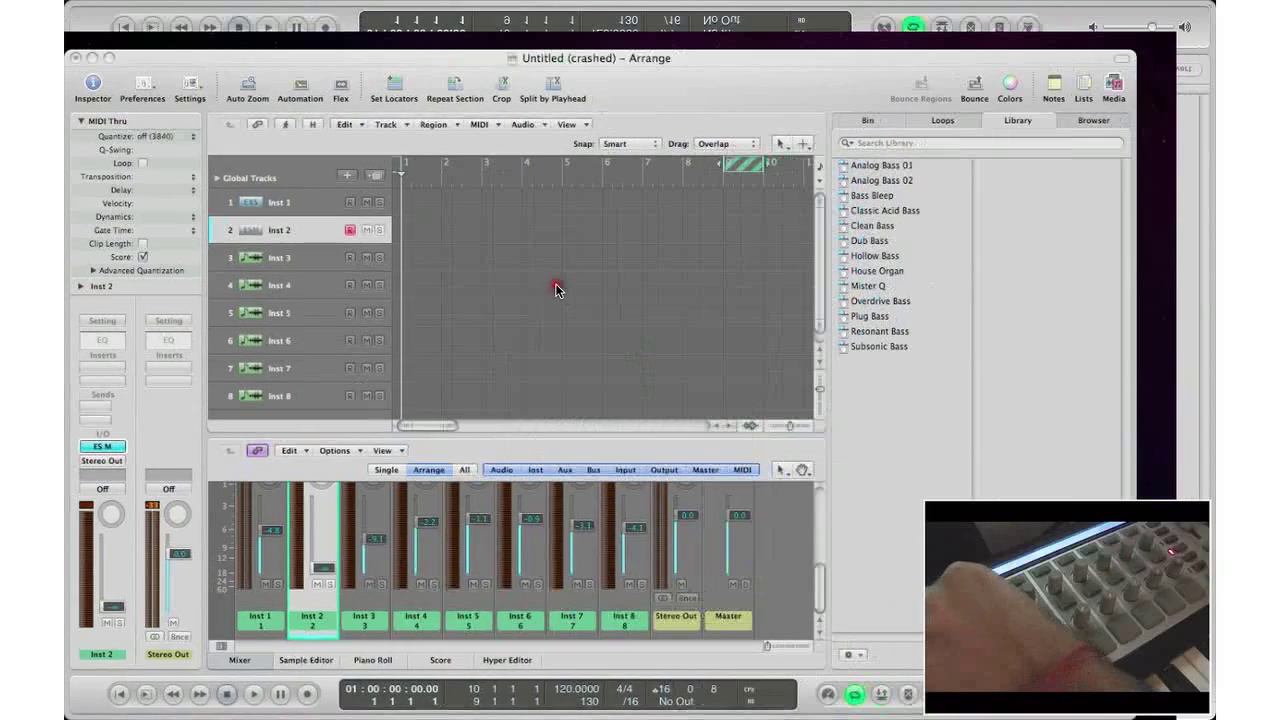
pyautogui.click(591, 253)
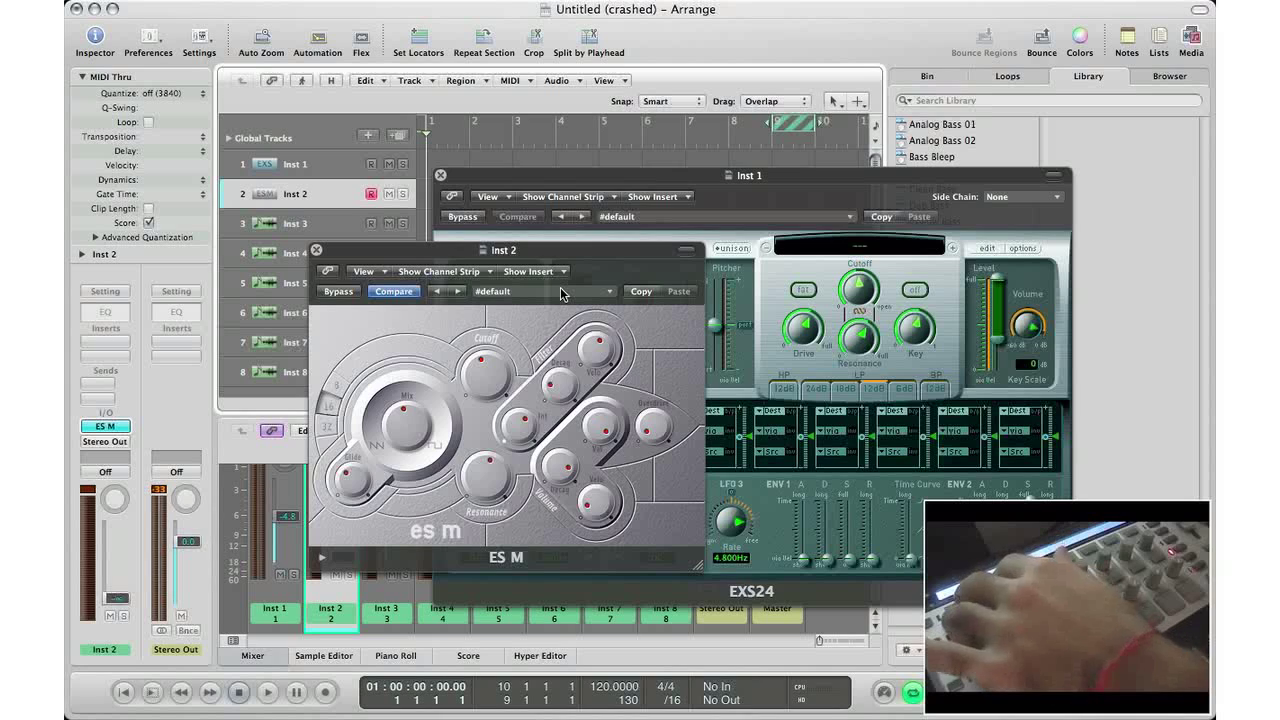
pyautogui.press('super+k')
# Show the No Mode assignments with no assignment selected in the Control list
pyautogui.click(395, 175)
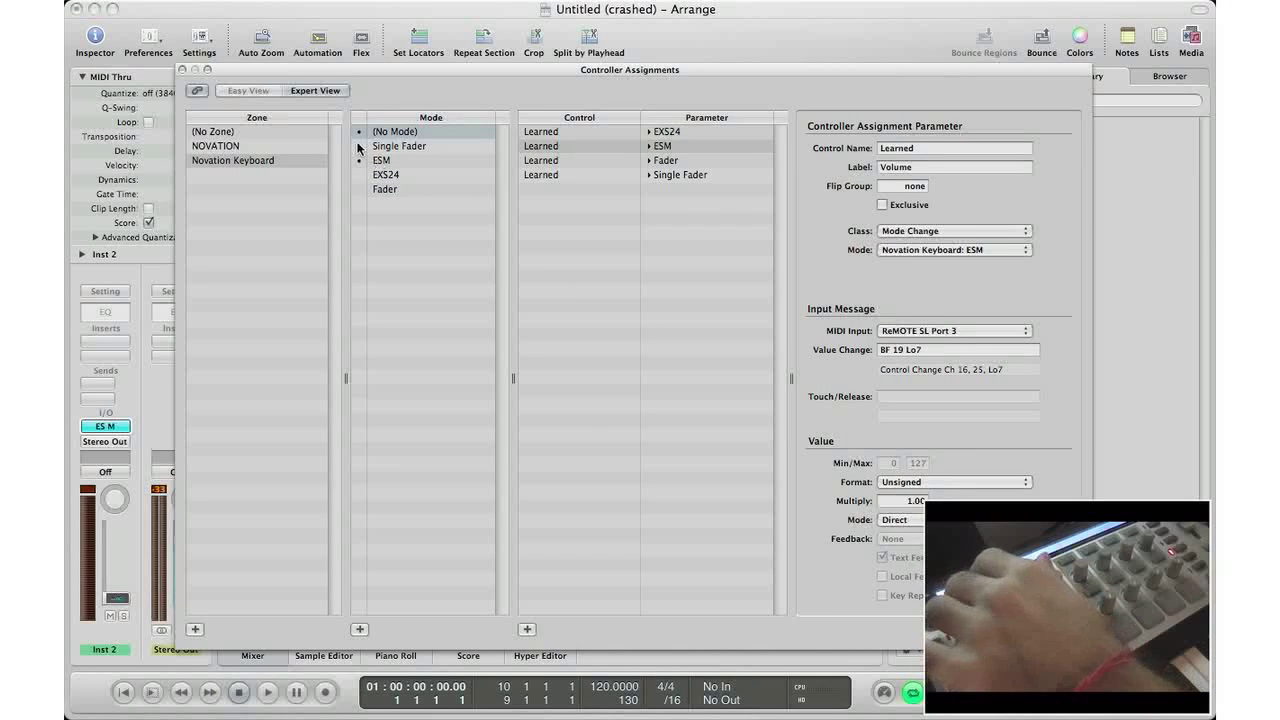
pyautogui.click(180, 70)
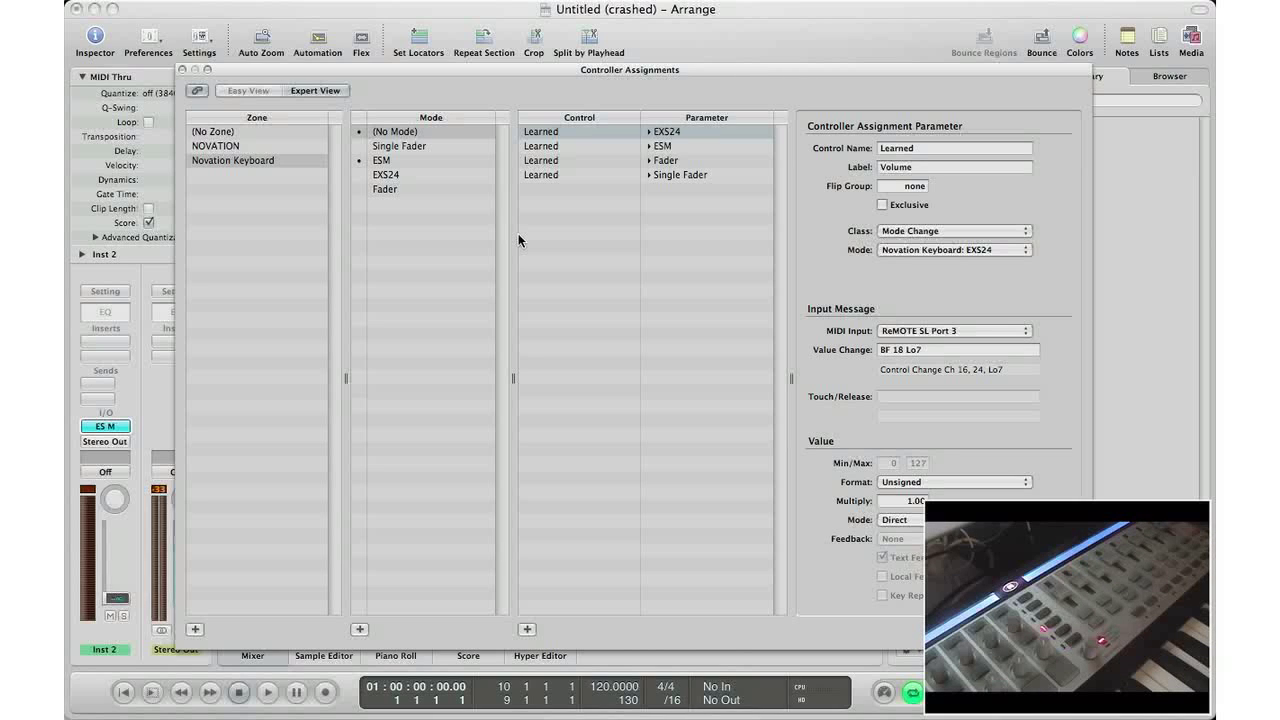
pyautogui.click(410, 131)
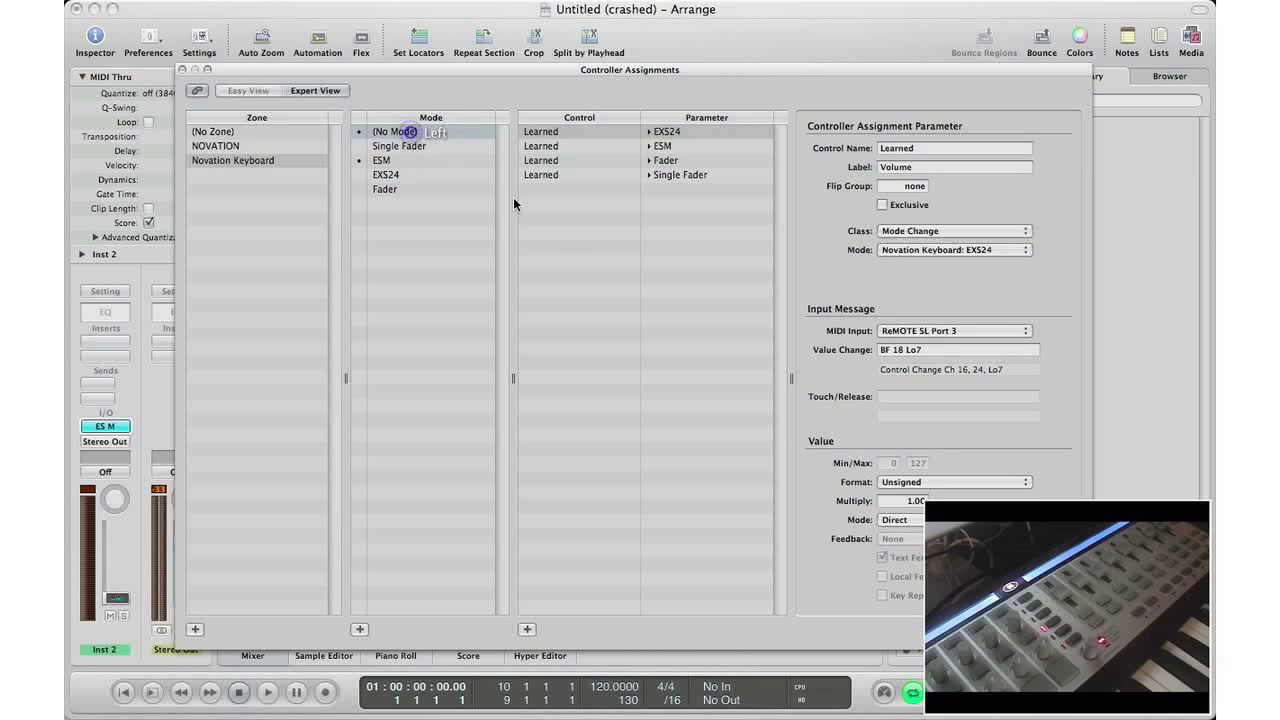
pyautogui.click(573, 275)
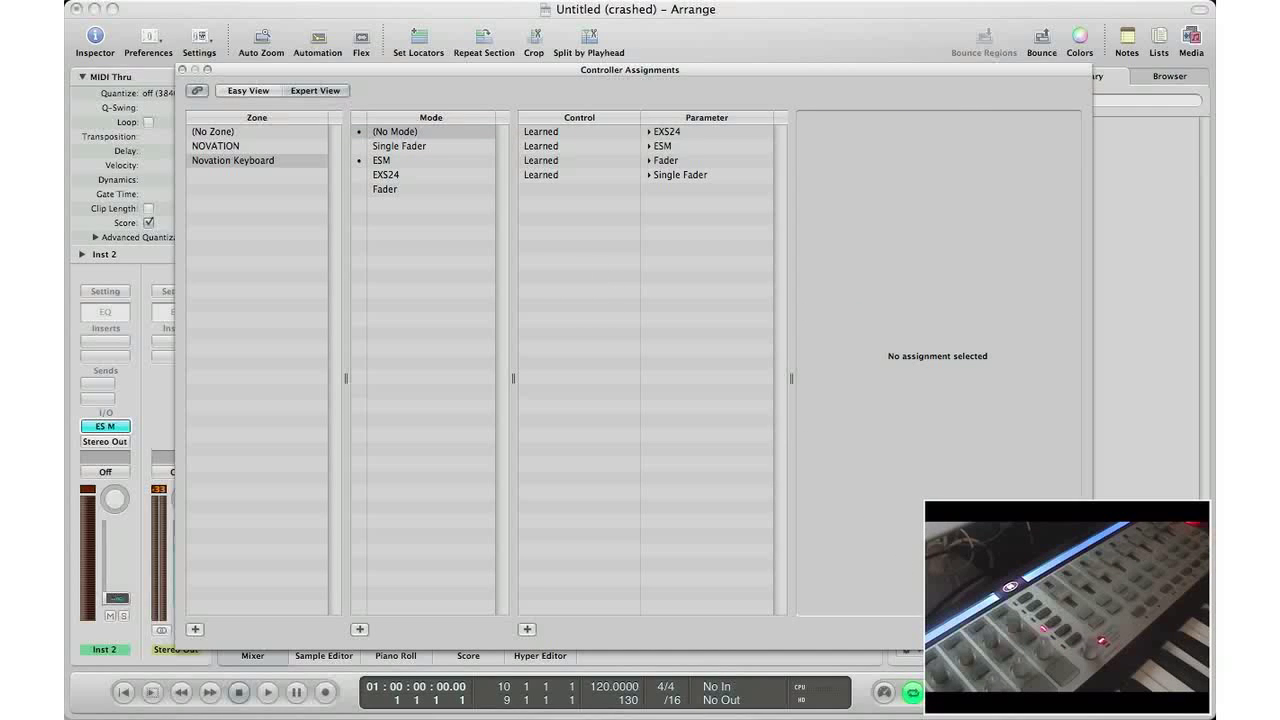
# Learn a button as Control Surface Group Fader Bank for Tracks View, Max 8, Rotate mode
pyautogui.press('super+l')
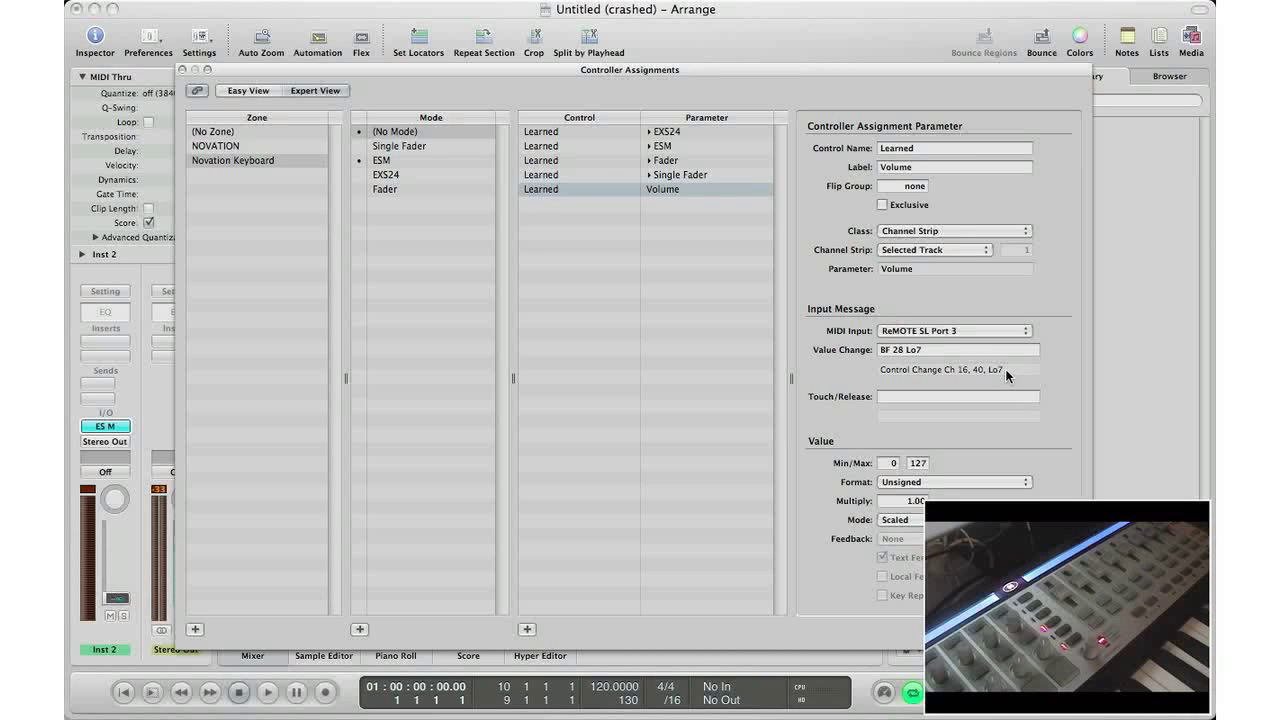
pyautogui.click(958, 233)
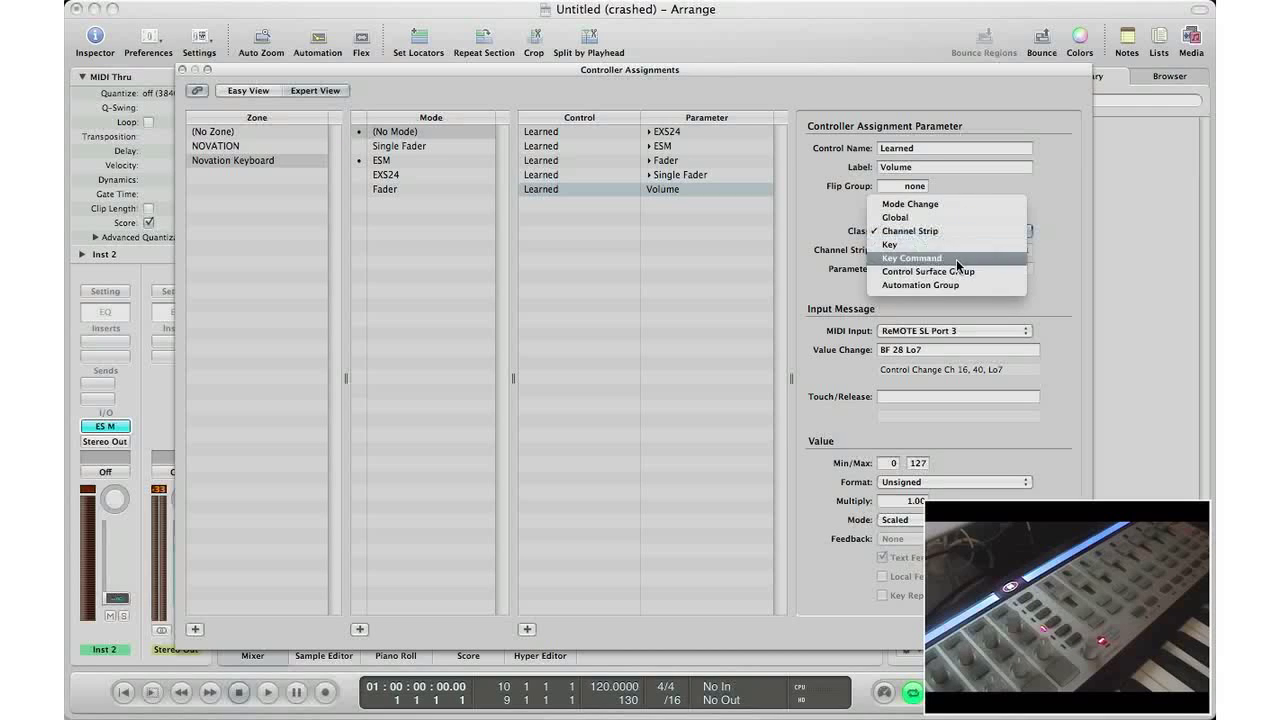
pyautogui.click(956, 272)
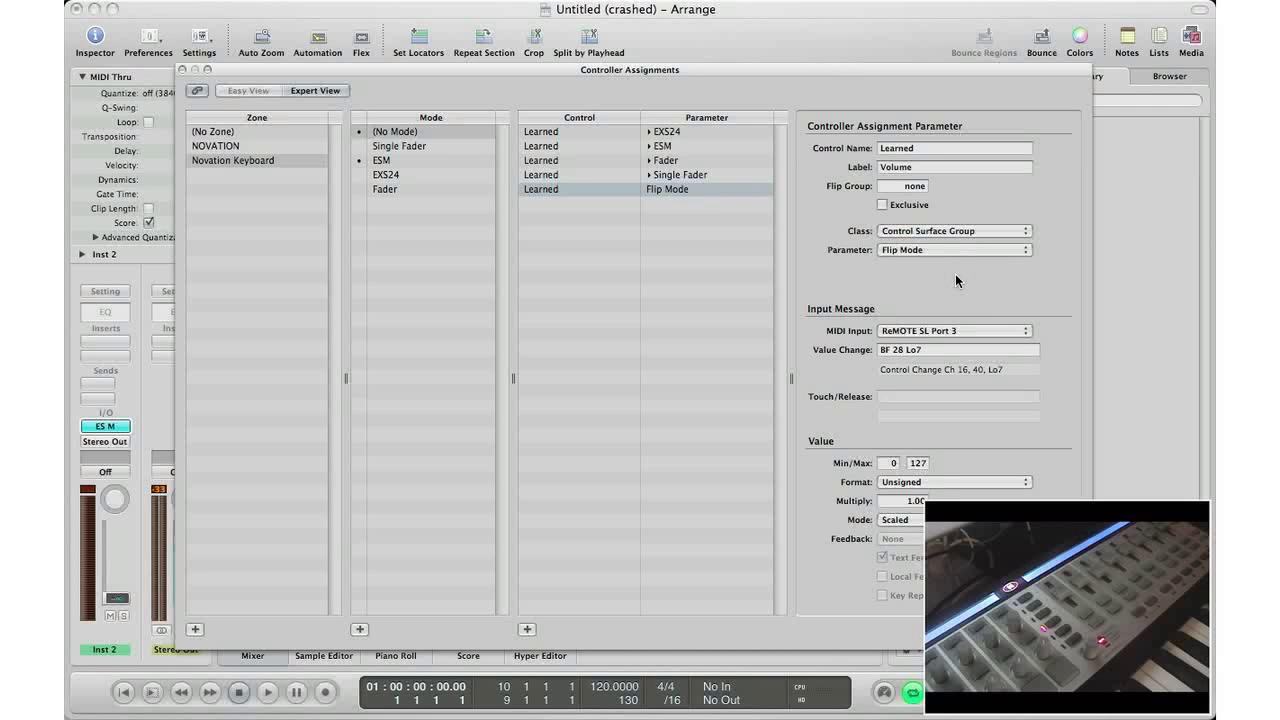
pyautogui.click(932, 250)
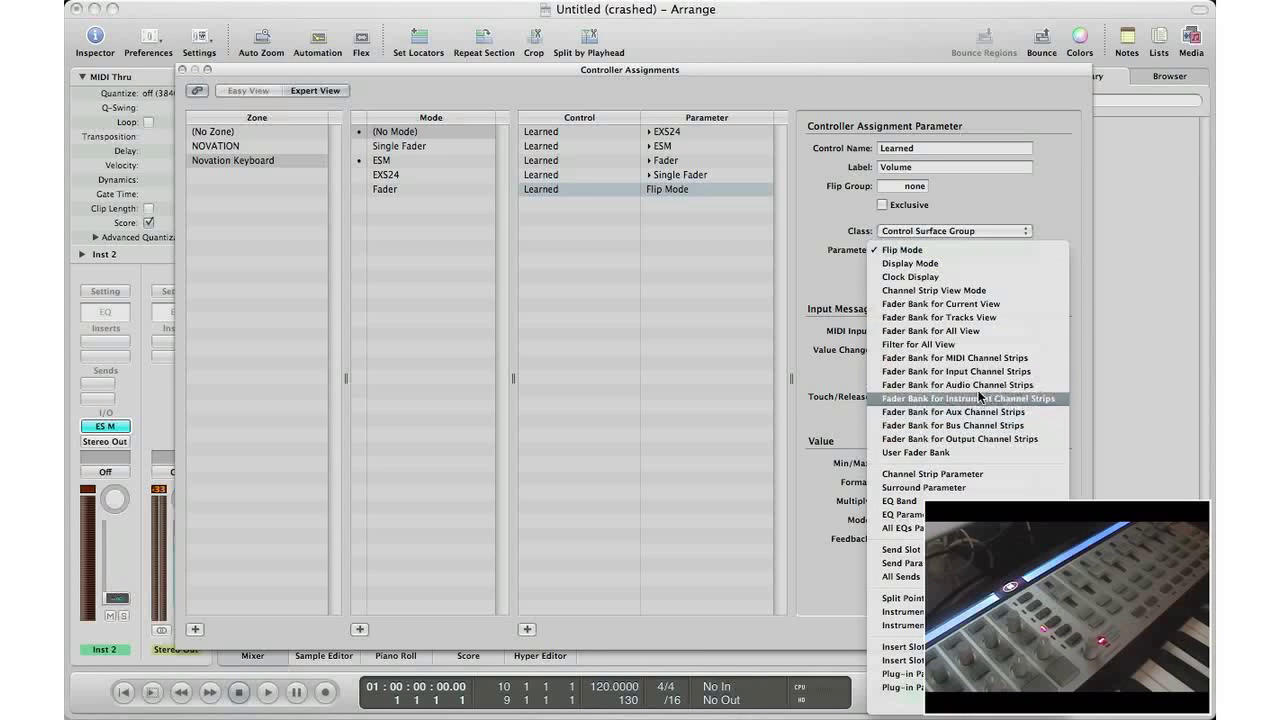
pyautogui.click(958, 318)
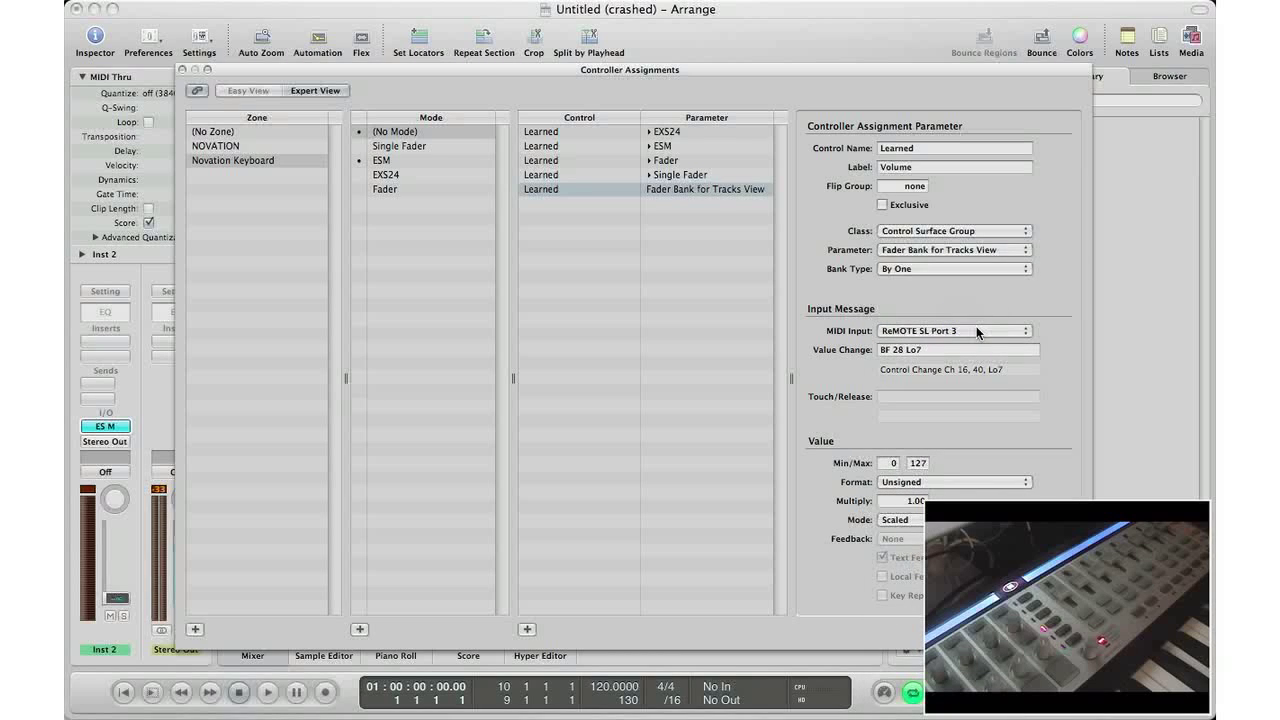
pyautogui.click(918, 462)
pyautogui.write('8')
pyautogui.click(905, 501)
pyautogui.click(900, 519)
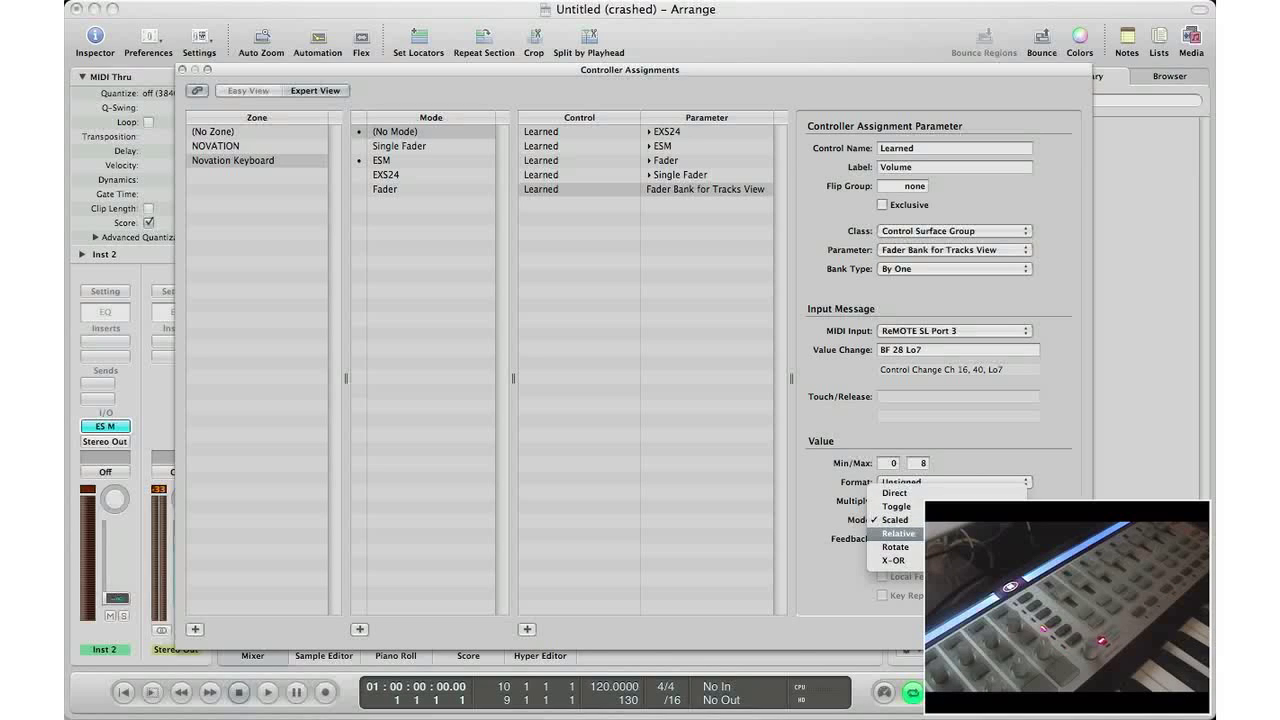
pyautogui.click(900, 547)
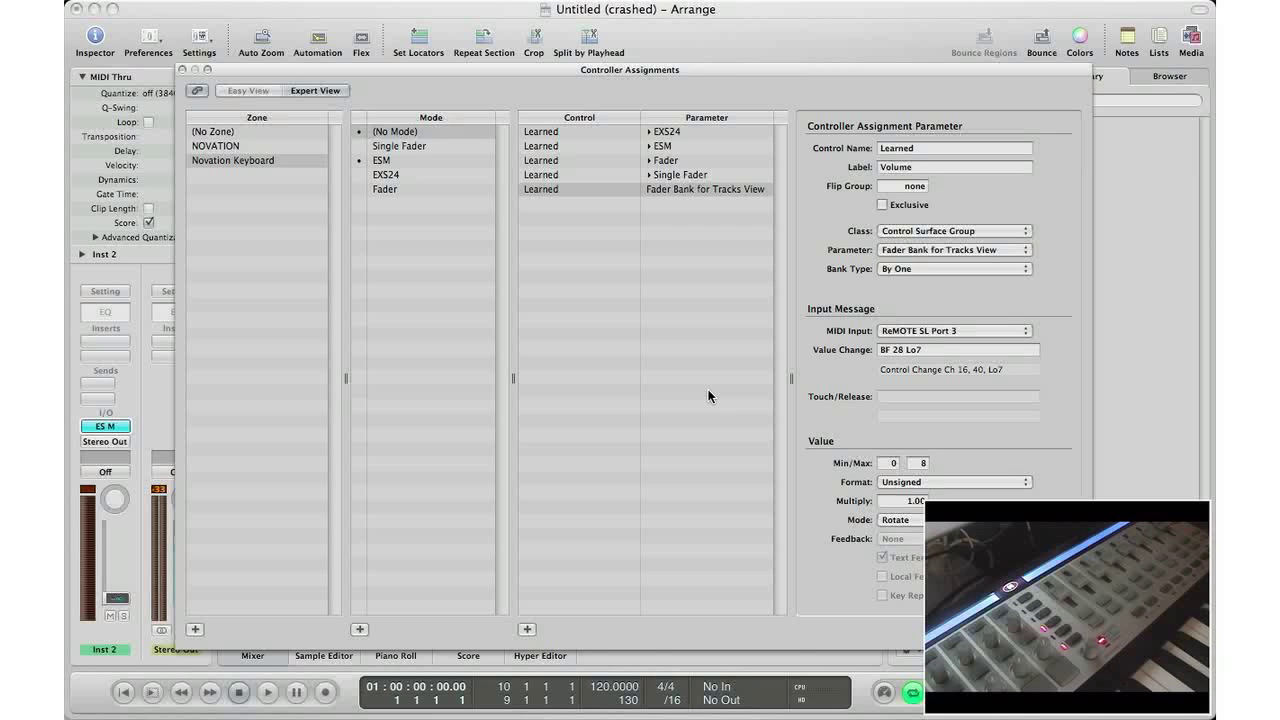
pyautogui.press('super+l')
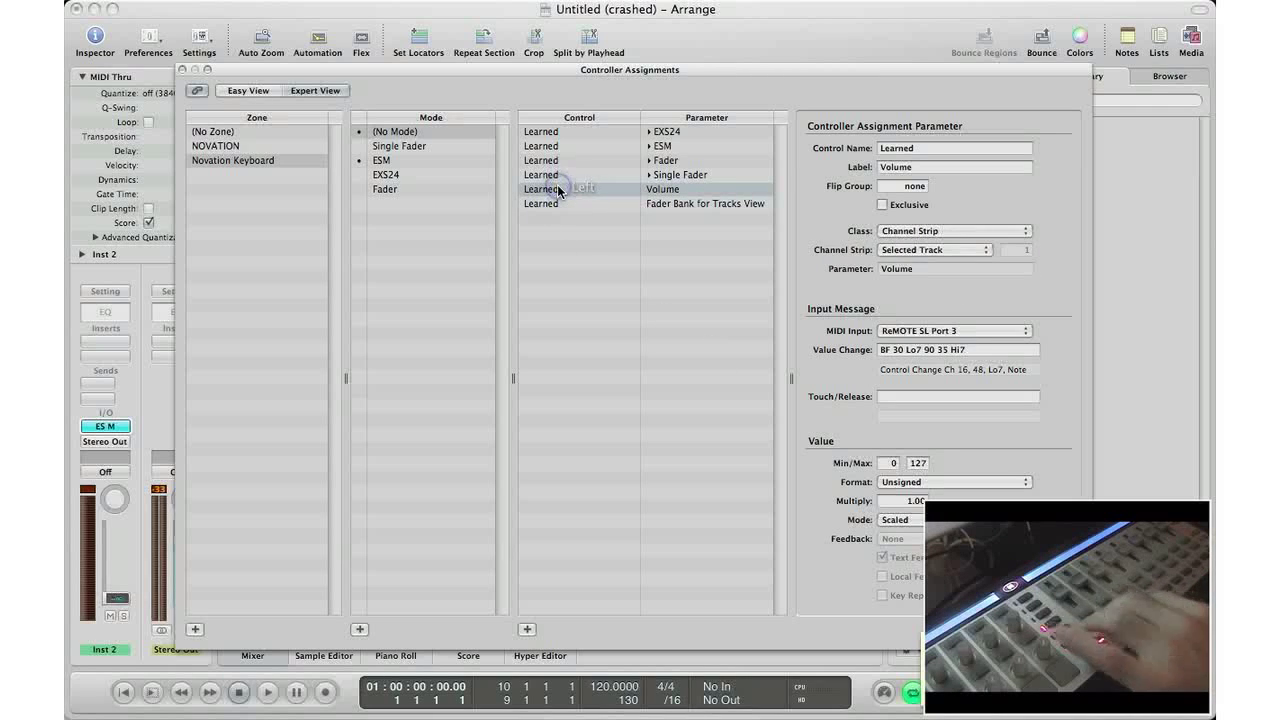
# Set the second button to Fader Bank for Tracks View with Max 8, Multiply -1.00, Rotate
pyautogui.press('Delete')
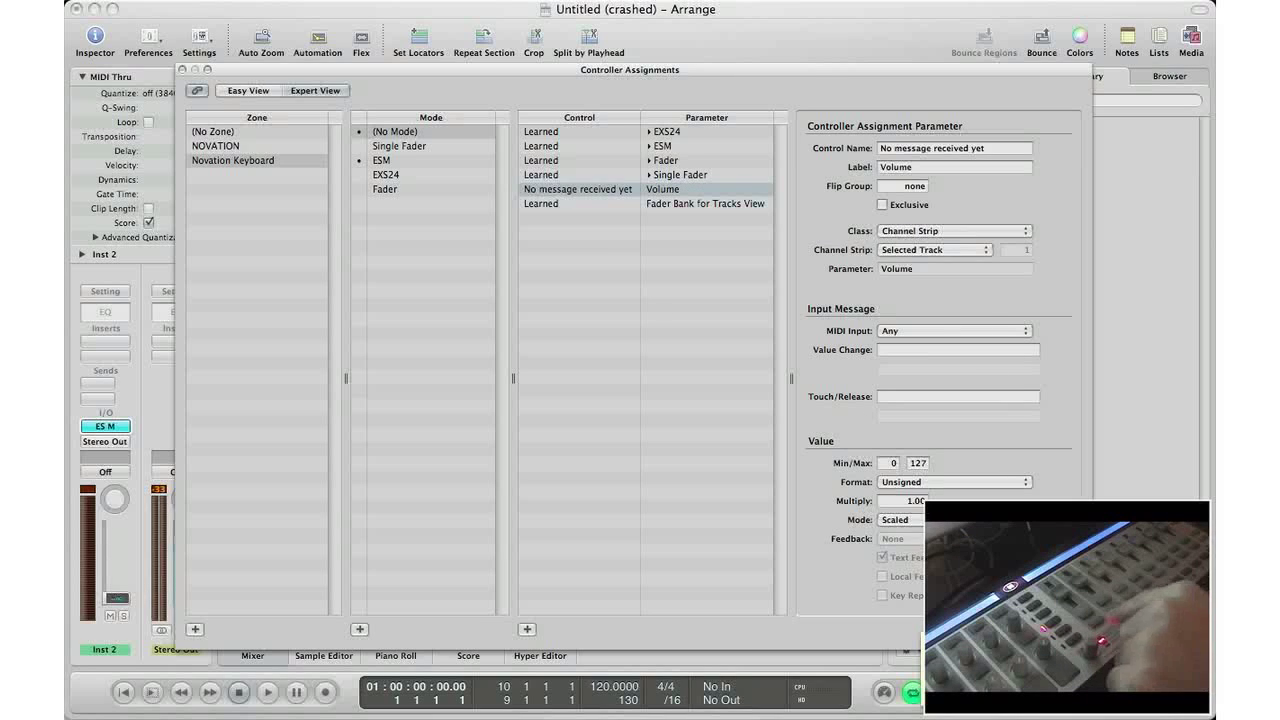
pyautogui.click(948, 232)
pyautogui.click(938, 271)
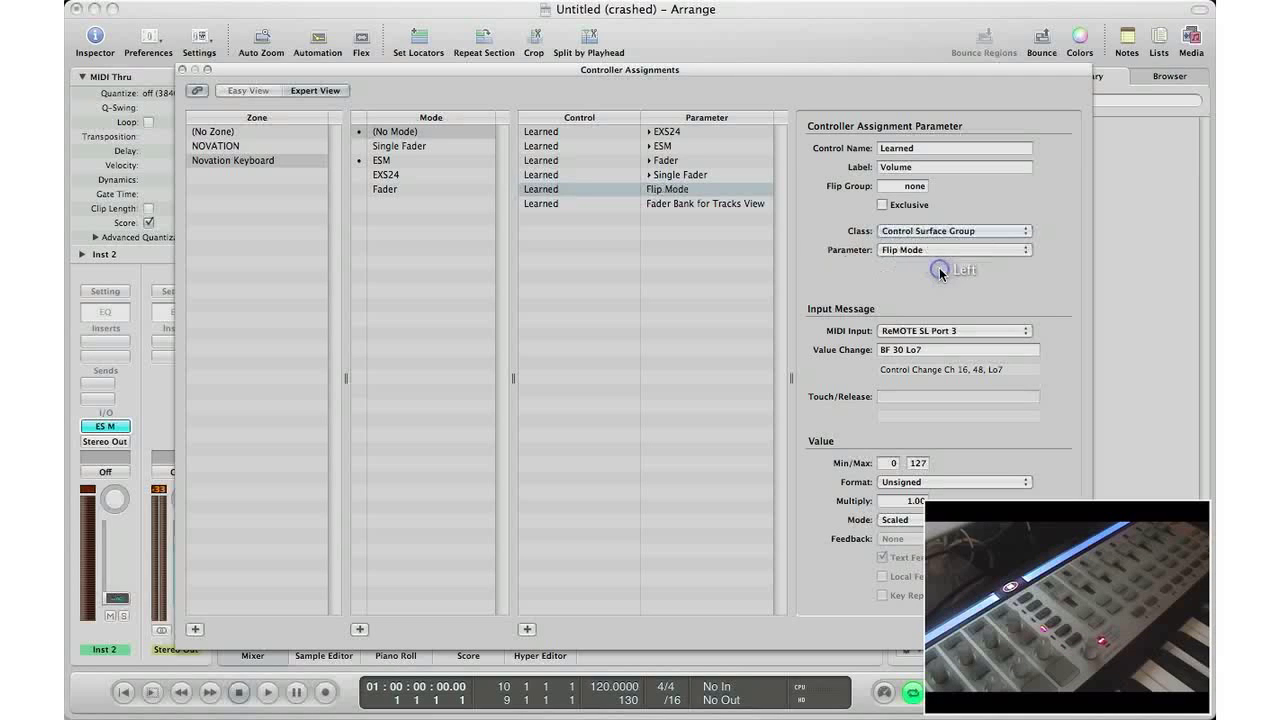
pyautogui.click(937, 250)
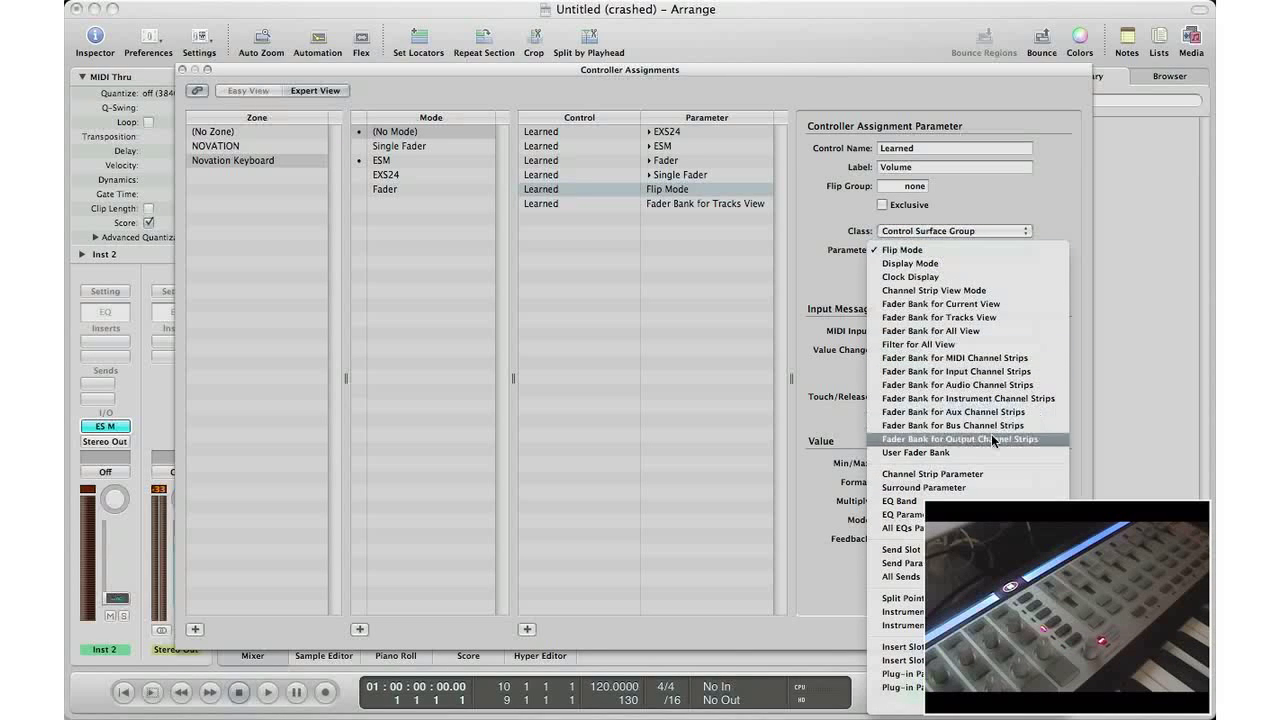
pyautogui.click(955, 318)
pyautogui.doubleClick(912, 462)
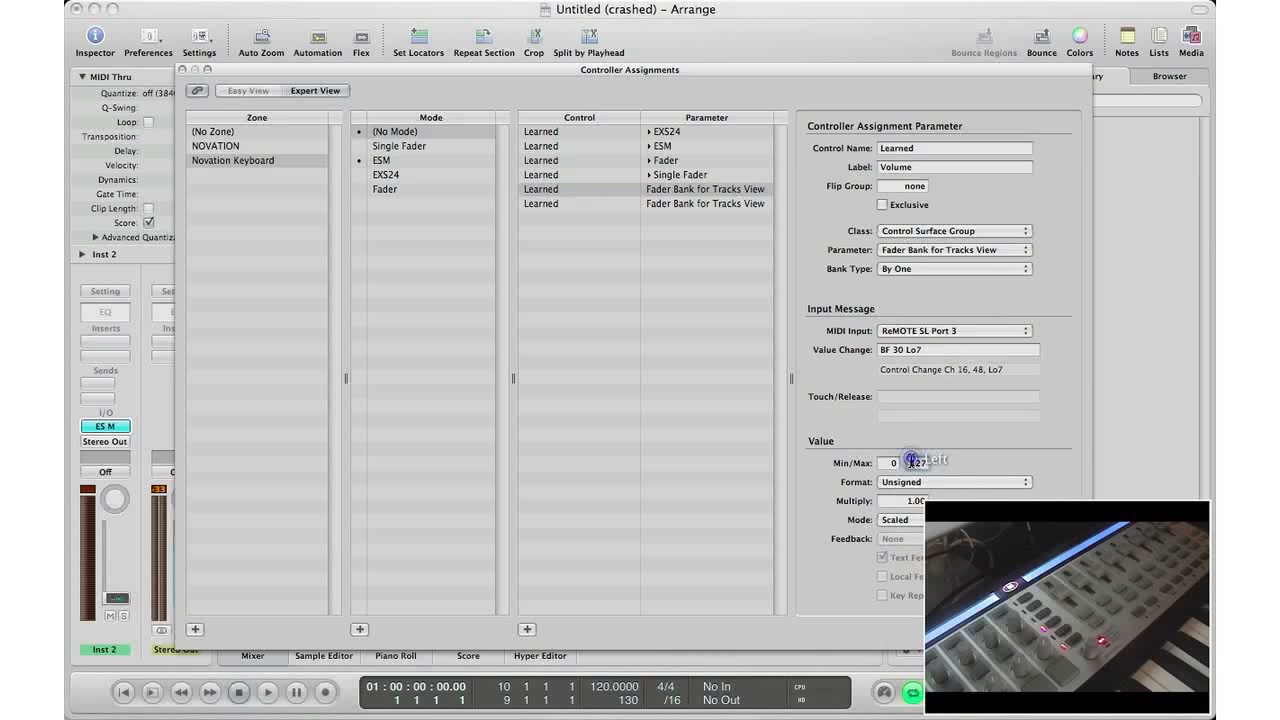
pyautogui.write('8')
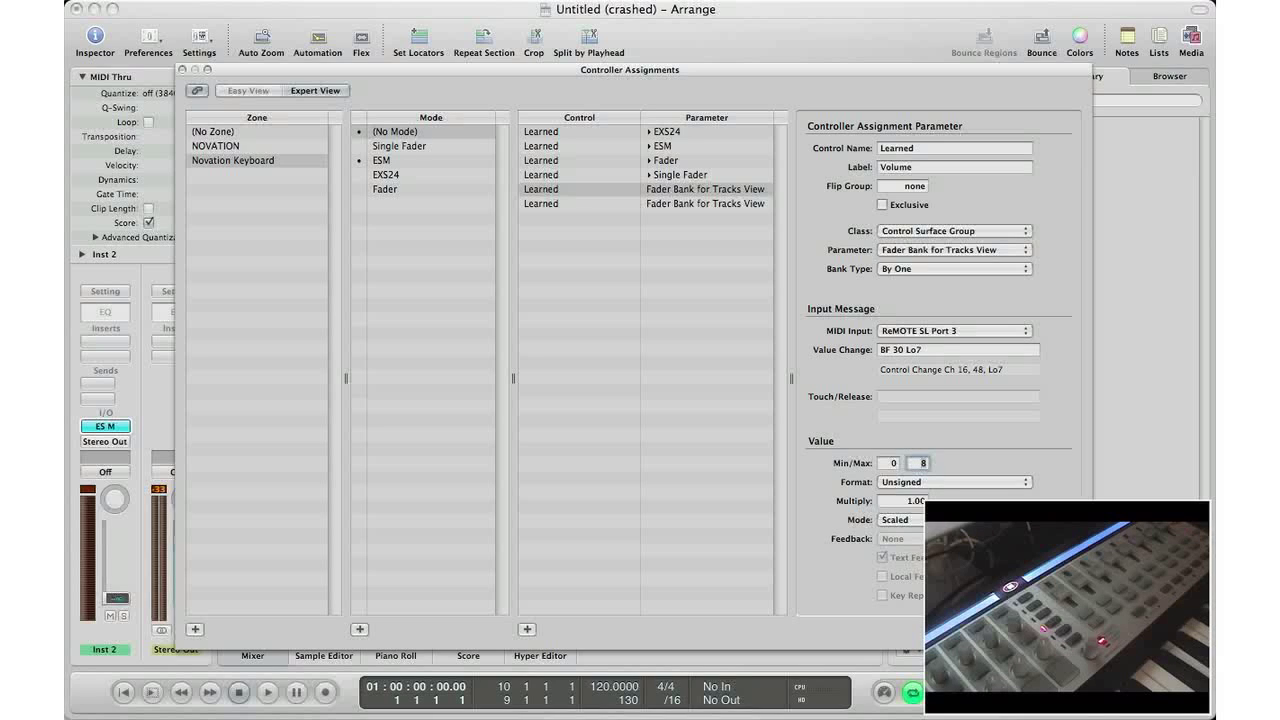
pyautogui.click(893, 500)
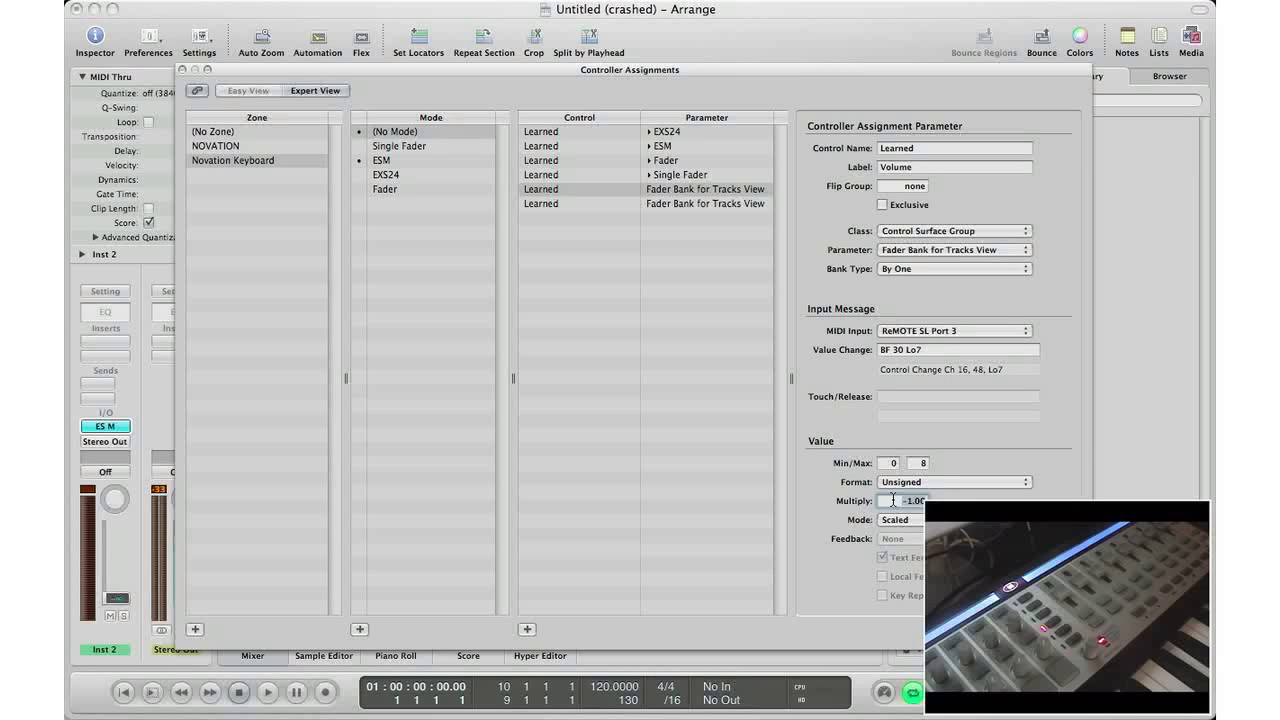
pyautogui.write('-')
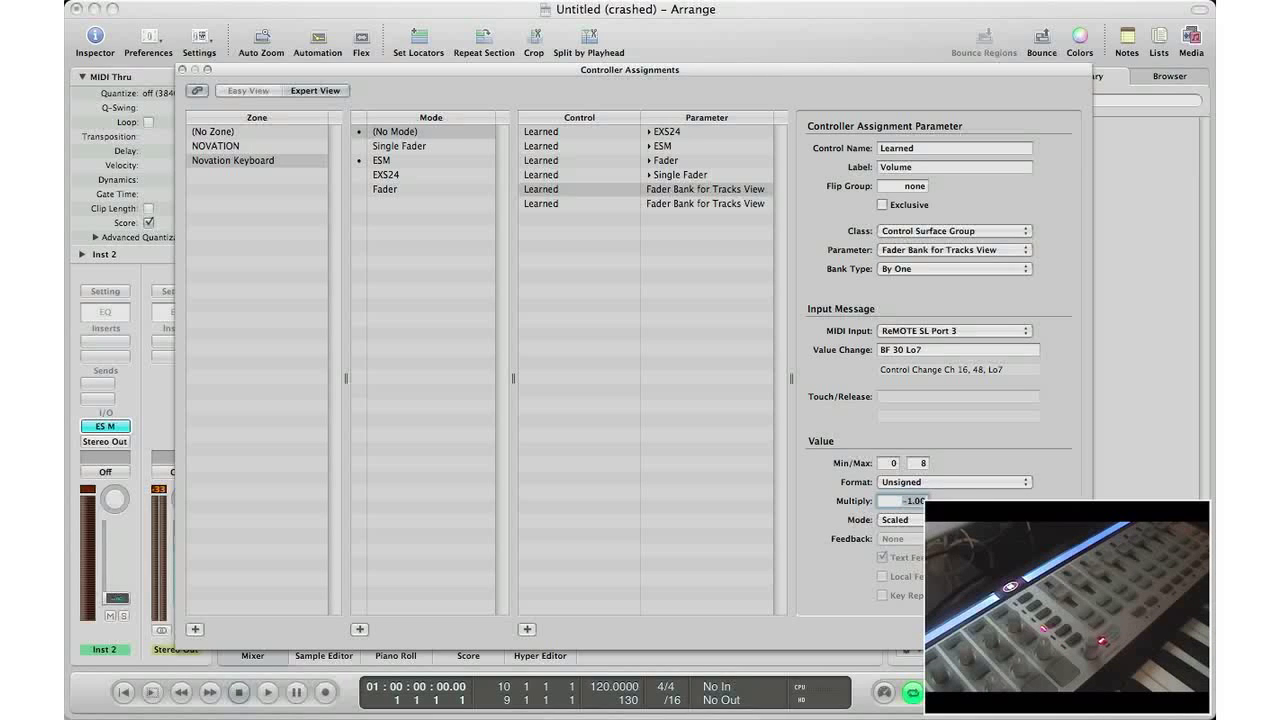
pyautogui.click(895, 519)
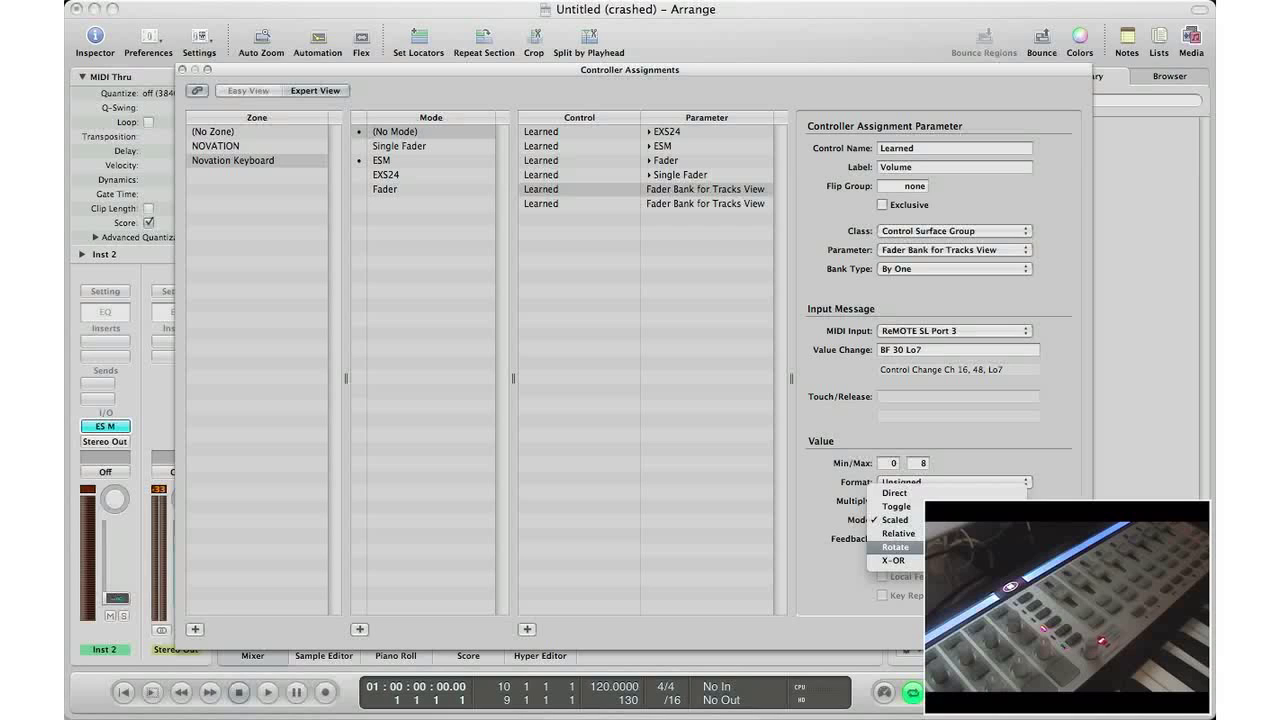
pyautogui.click(893, 548)
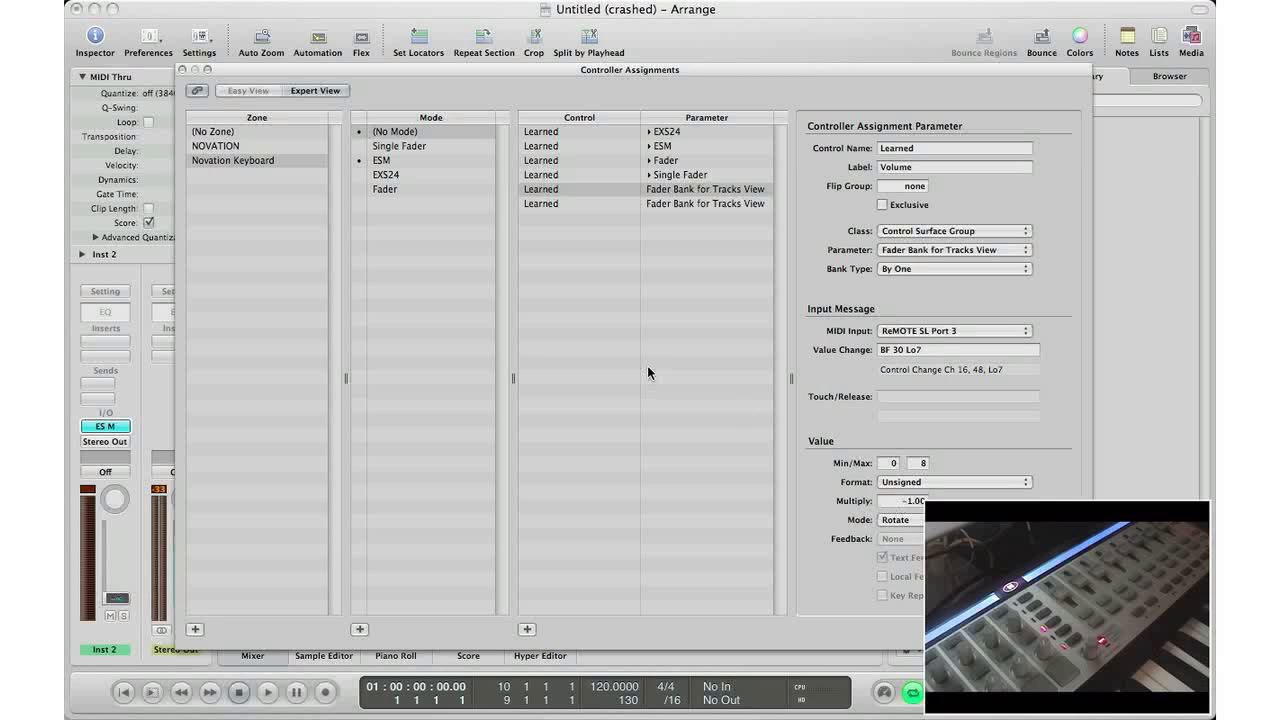
# Move the Controller Assignments window aside to reveal the mixer
pyautogui.moveTo(449, 69); pyautogui.dragTo(889, 167)
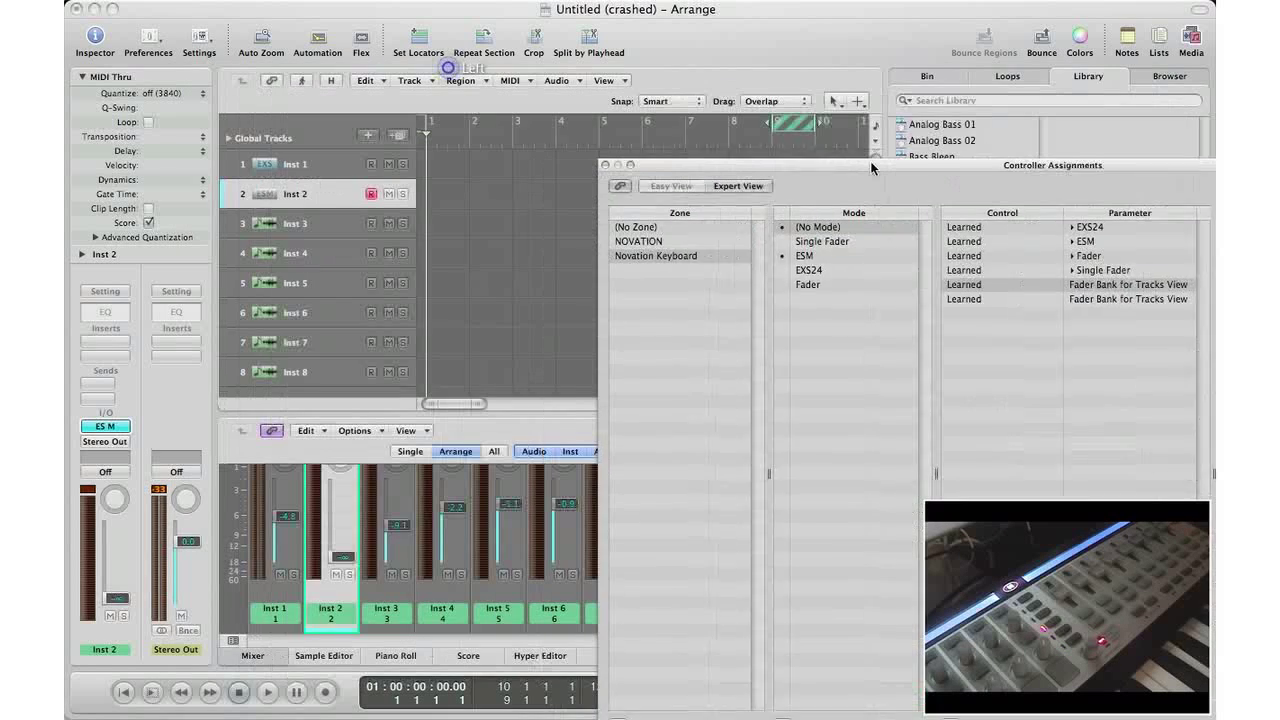